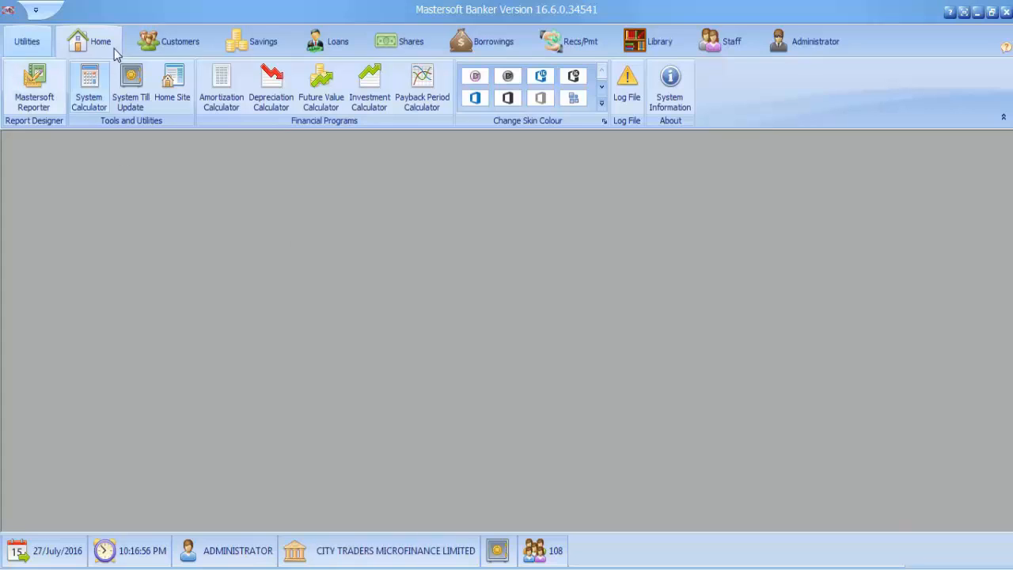
Step: Open the form for entering a new library item
{"action": "left_click", "coordinate": [650, 46]}
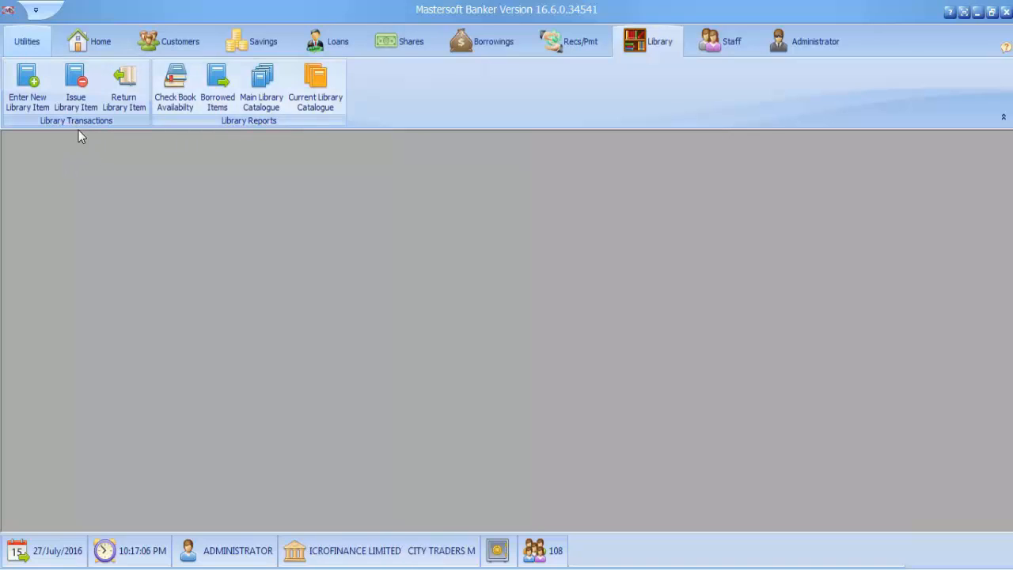
{"action": "left_click", "coordinate": [29, 81]}
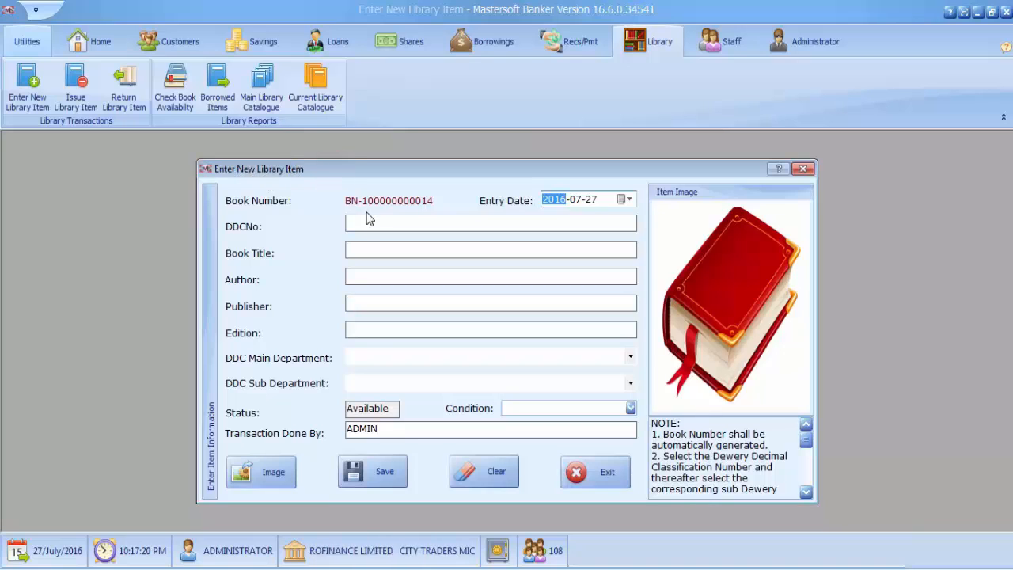
{"action": "left_click", "coordinate": [369, 224]}
{"action": "left_click_drag", "start_coordinate": [393, 170], "coordinate": [387, 165]}
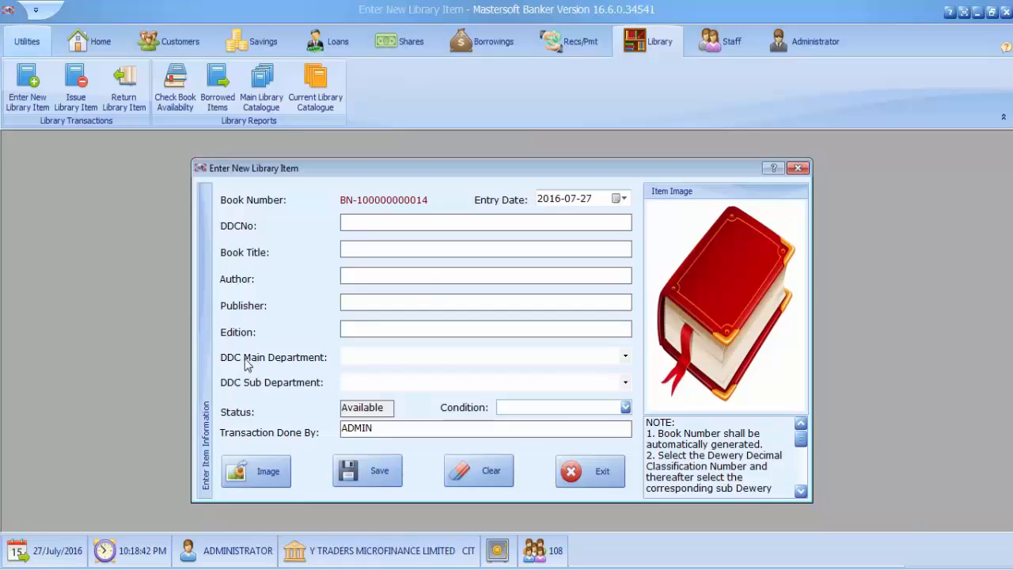
Step: Classify the item under DDC main department 300 Social sciences and sub department 330 Economics
{"action": "left_click", "coordinate": [626, 356]}
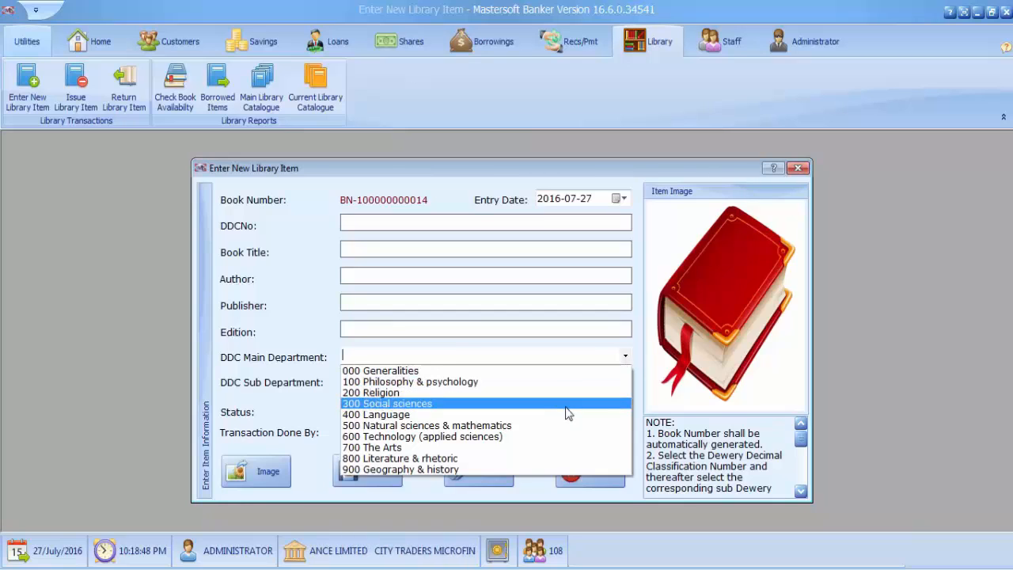
{"action": "left_click", "coordinate": [410, 405]}
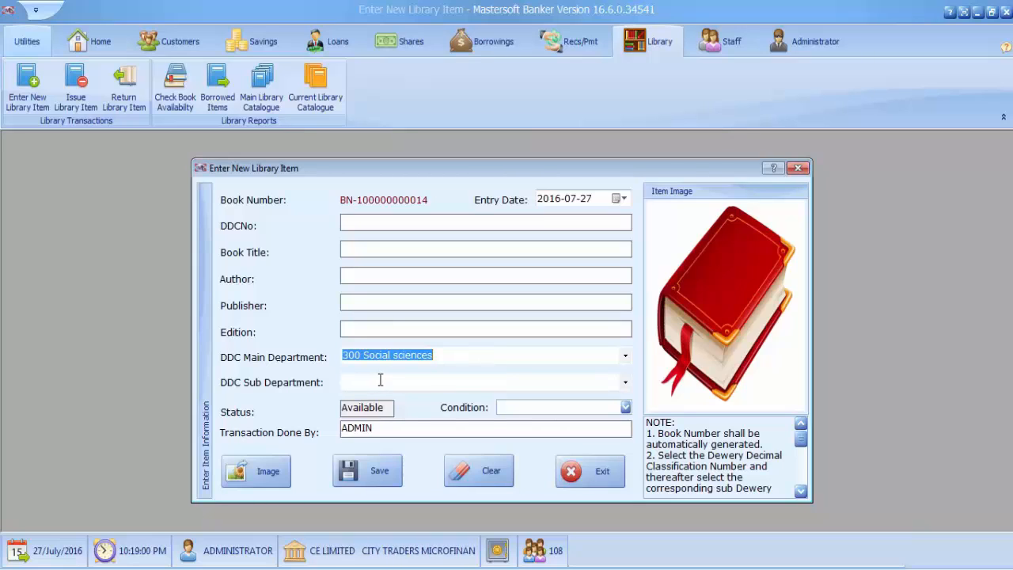
{"action": "left_click", "coordinate": [437, 357]}
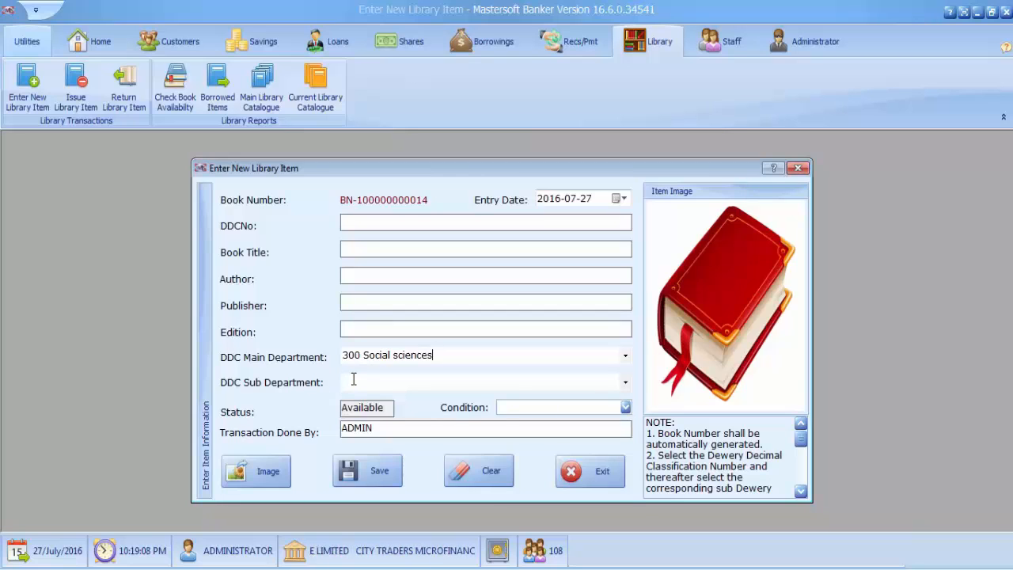
{"action": "left_click", "coordinate": [625, 383]}
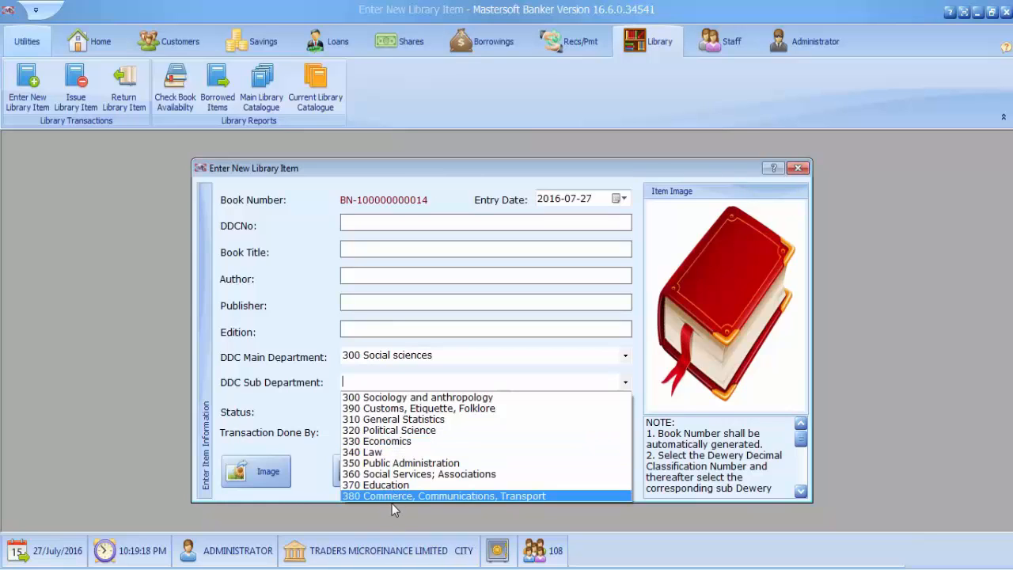
{"action": "left_click", "coordinate": [390, 441]}
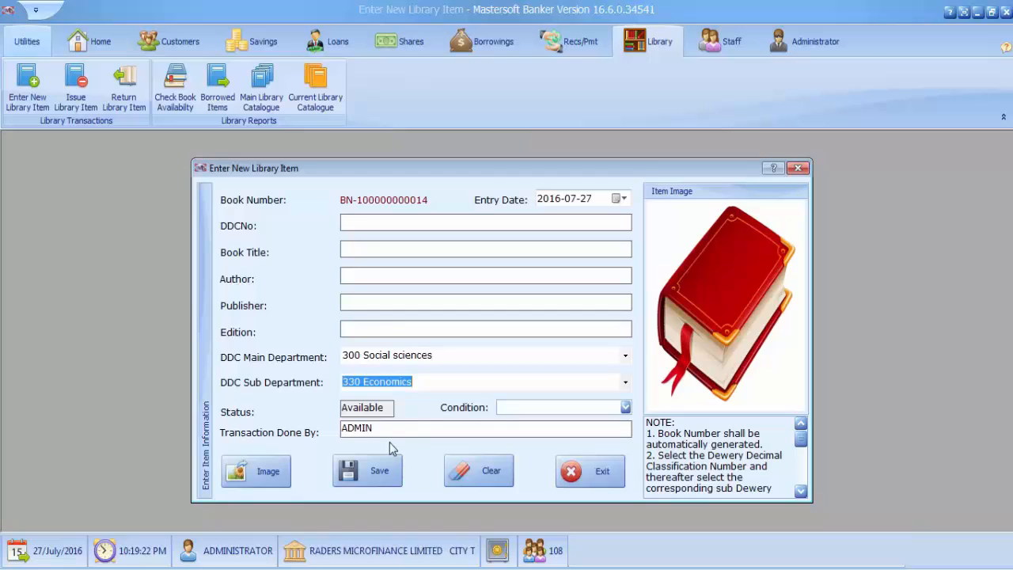
Step: Set the library item's condition to New
{"action": "left_click", "coordinate": [625, 407]}
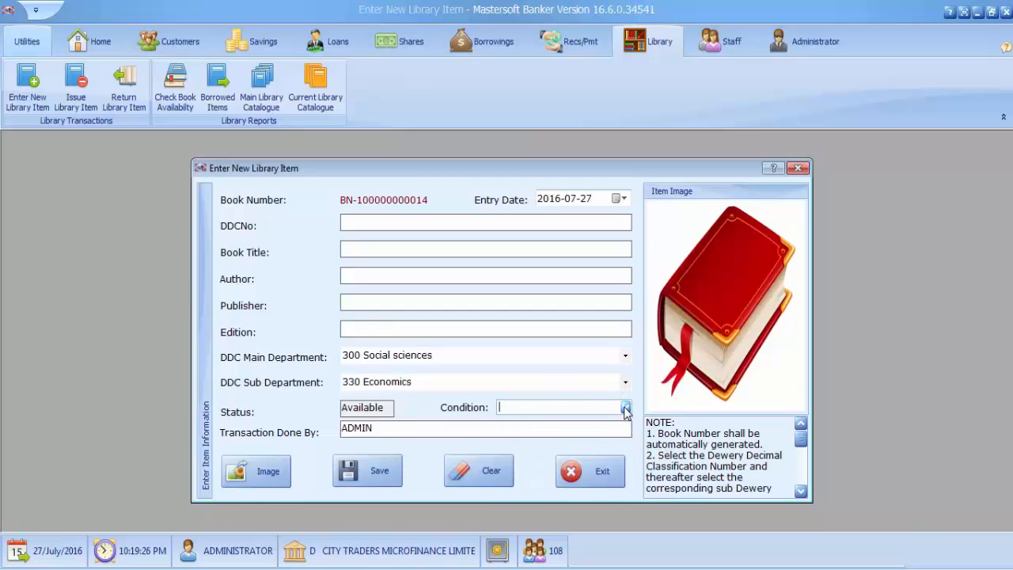
{"action": "left_click", "coordinate": [625, 408]}
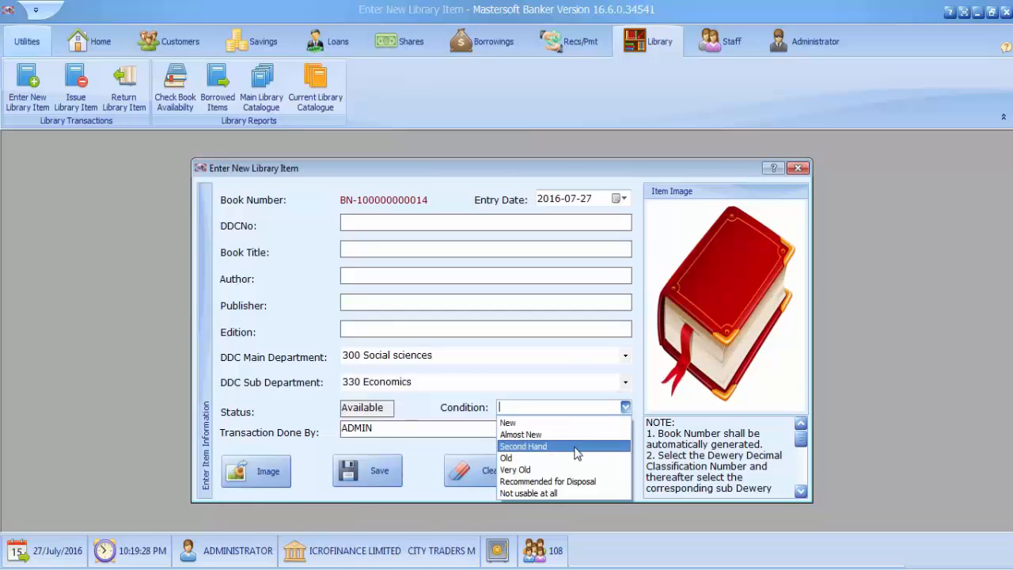
{"action": "left_click", "coordinate": [523, 421]}
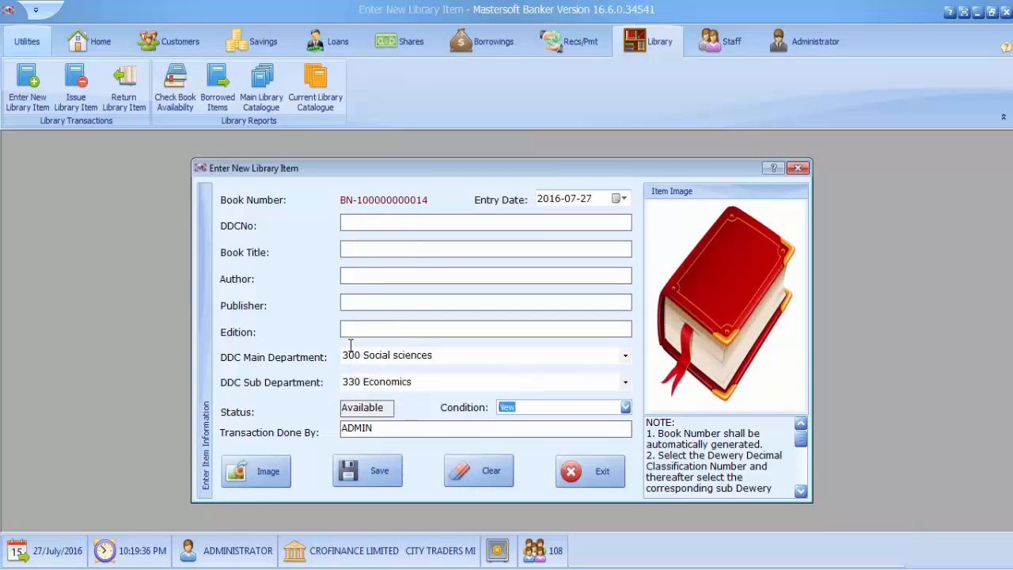
{"action": "left_click", "coordinate": [356, 251]}
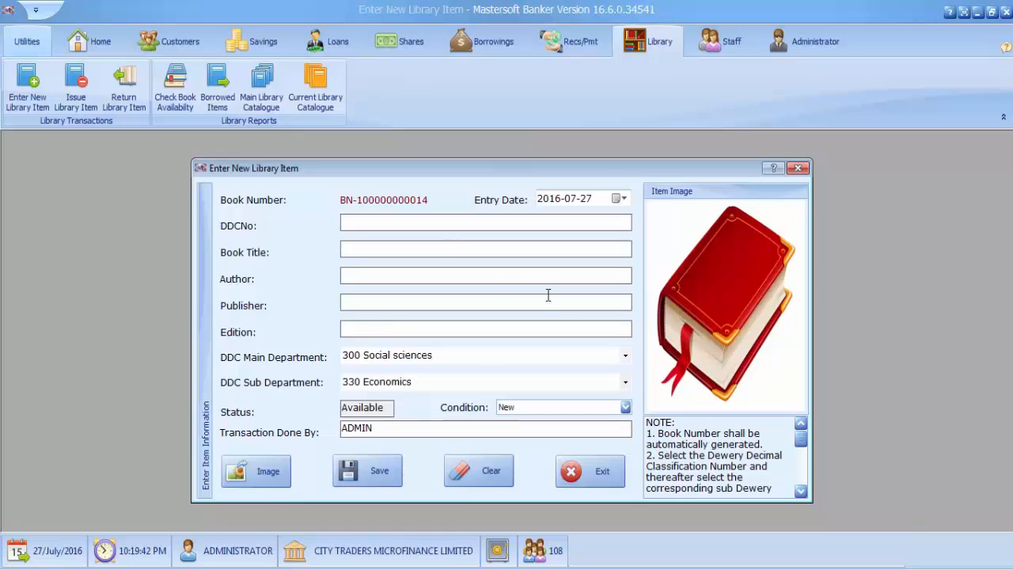
Step: Start adding an item image and browse to the "books banking _ Google Search" folder in Downloads
{"action": "left_click", "coordinate": [261, 472]}
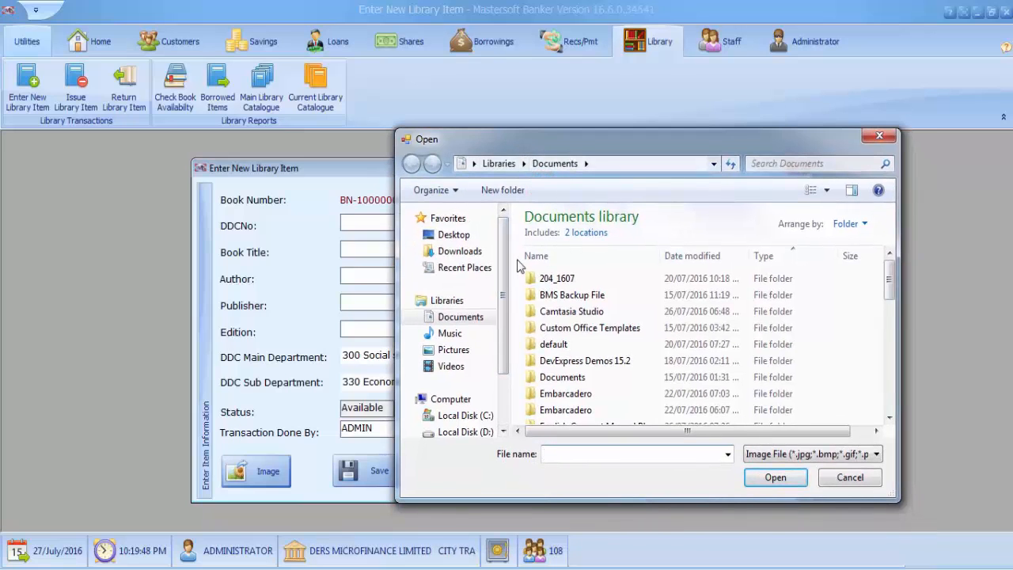
{"action": "scroll", "coordinate": [507, 294], "scroll_direction": "down", "scroll_amount": 2}
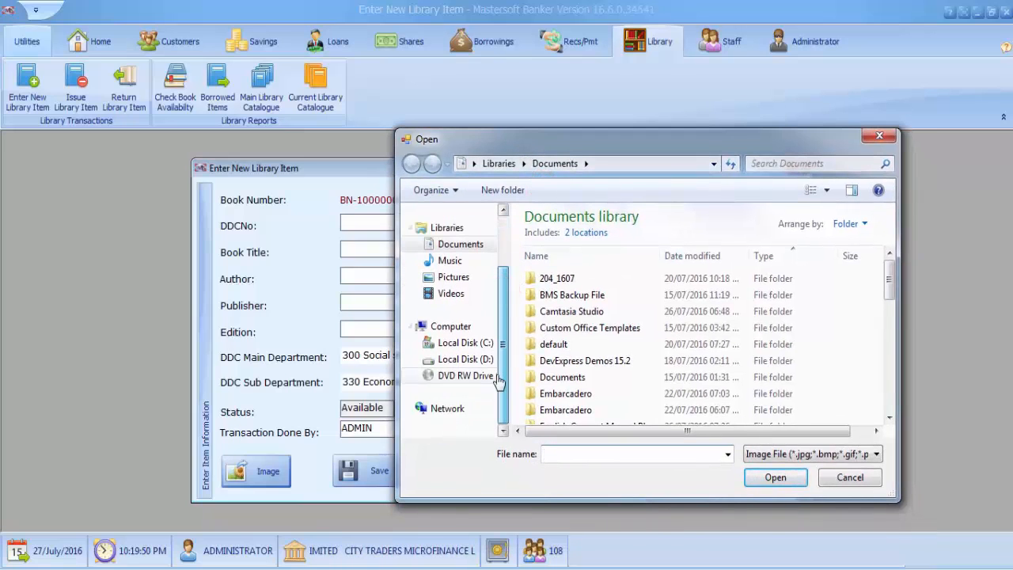
{"action": "left_click", "coordinate": [465, 358]}
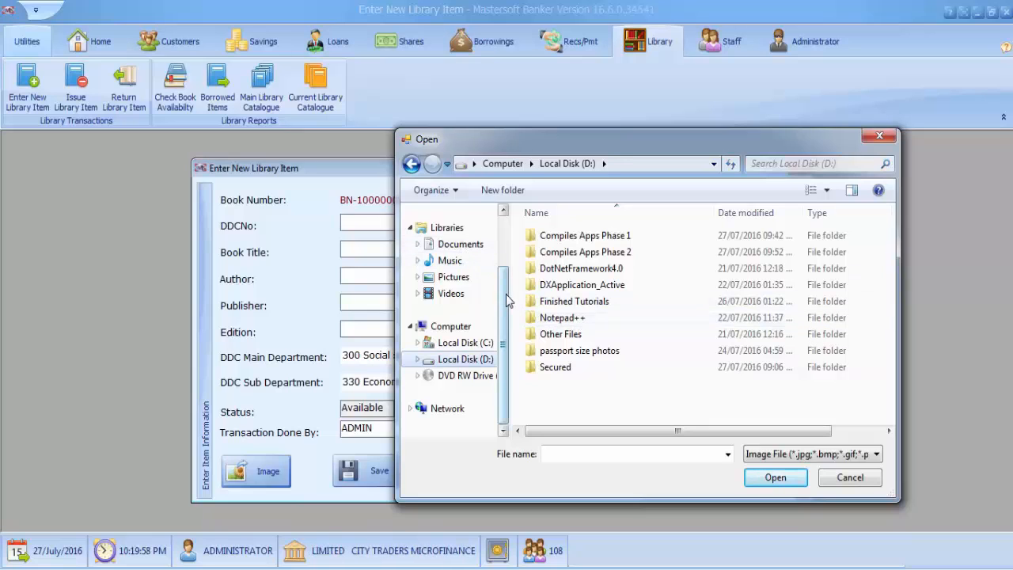
{"action": "scroll", "coordinate": [504, 298], "scroll_direction": "up", "scroll_amount": 2}
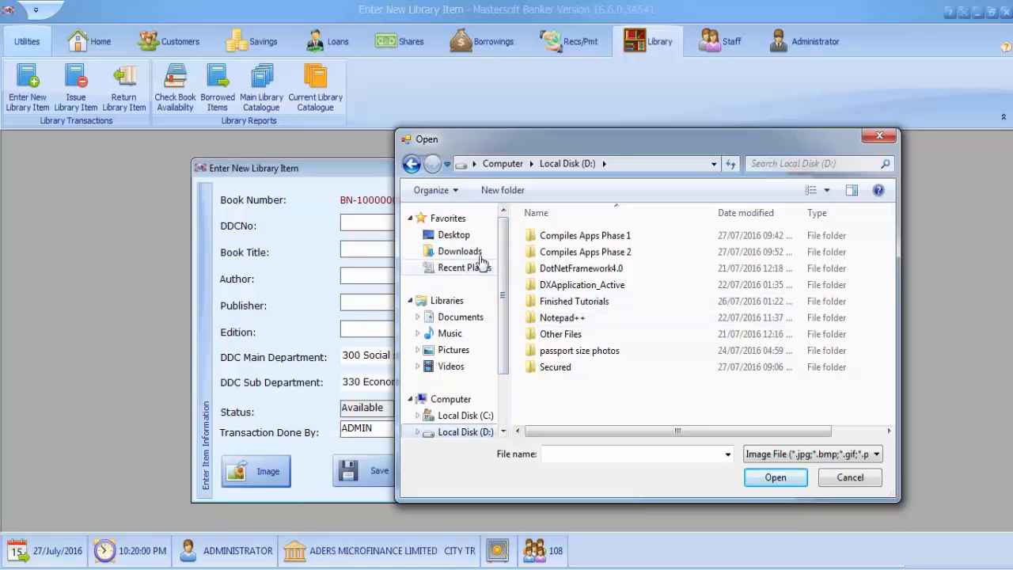
{"action": "left_click", "coordinate": [477, 252]}
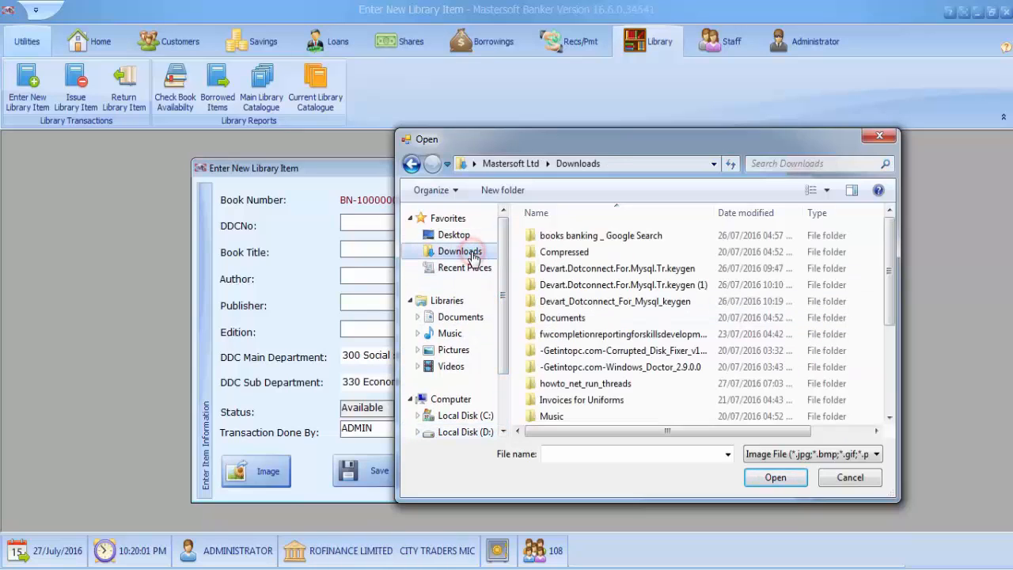
{"action": "double_click", "coordinate": [590, 235]}
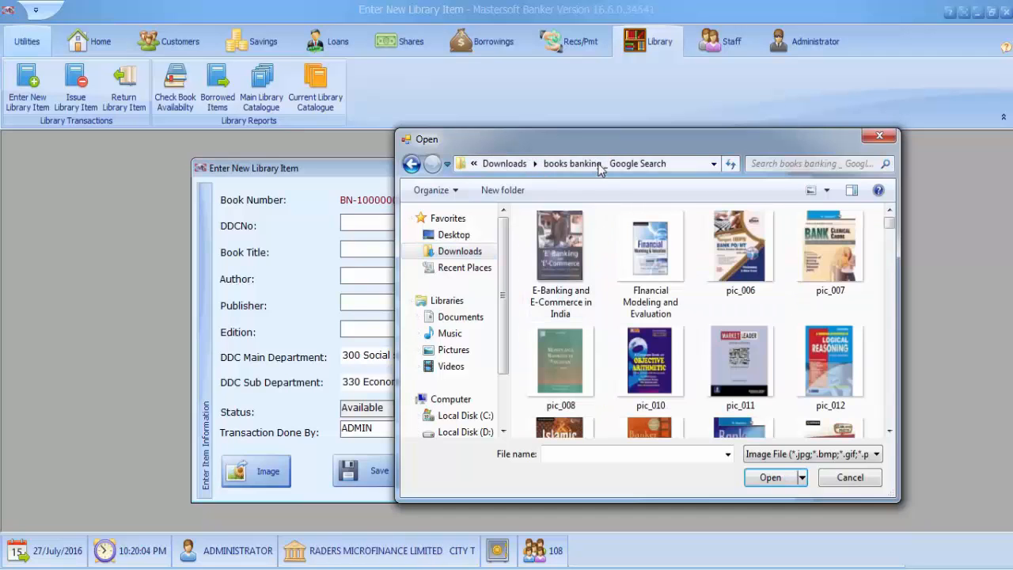
Step: Find the "Money Banking & Finance" cover among the pictures and load pic_211 as the item image
{"action": "left_click_drag", "start_coordinate": [498, 139], "coordinate": [322, 117]}
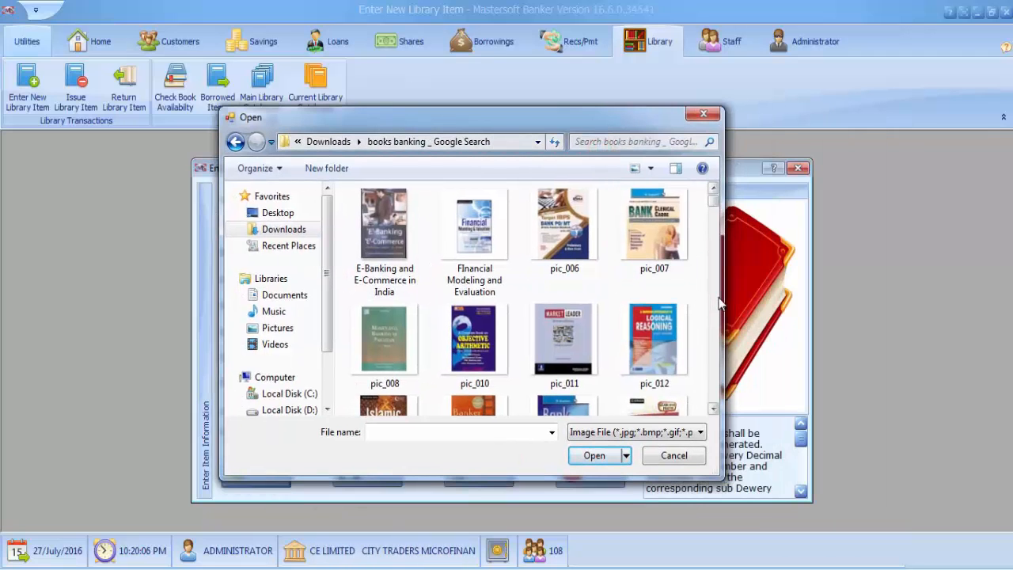
{"action": "scroll", "coordinate": [720, 301], "scroll_direction": "down", "scroll_amount": 5}
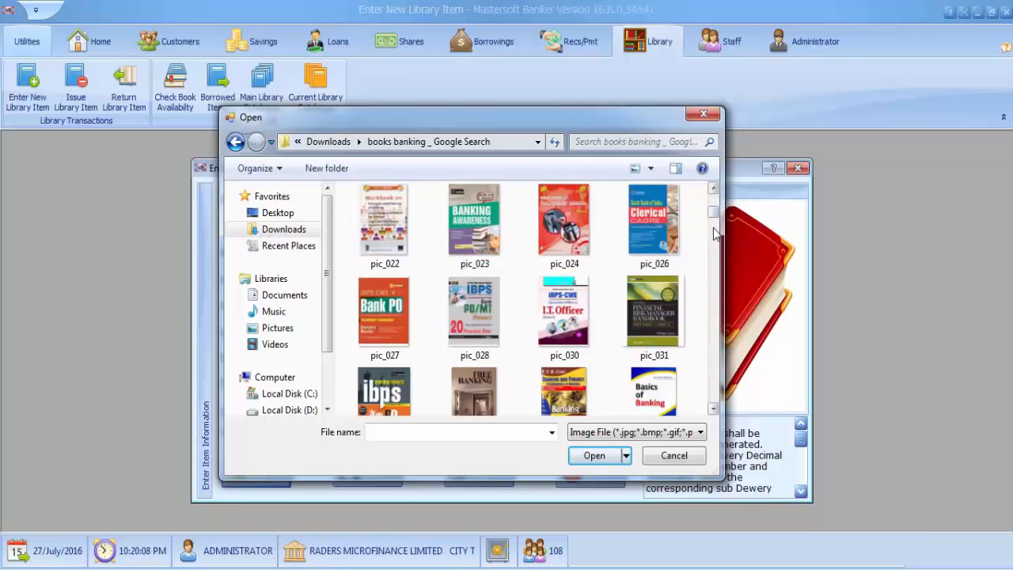
{"action": "double_click", "coordinate": [591, 119]}
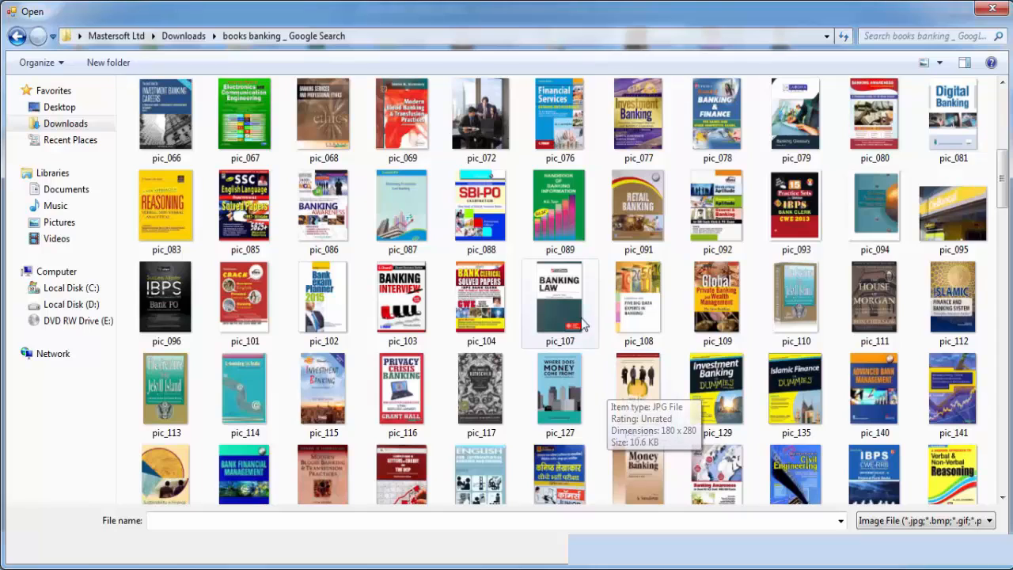
{"action": "scroll", "coordinate": [568, 297], "scroll_direction": "down", "scroll_amount": 3}
{"action": "scroll", "coordinate": [568, 297], "scroll_direction": "down", "scroll_amount": 10}
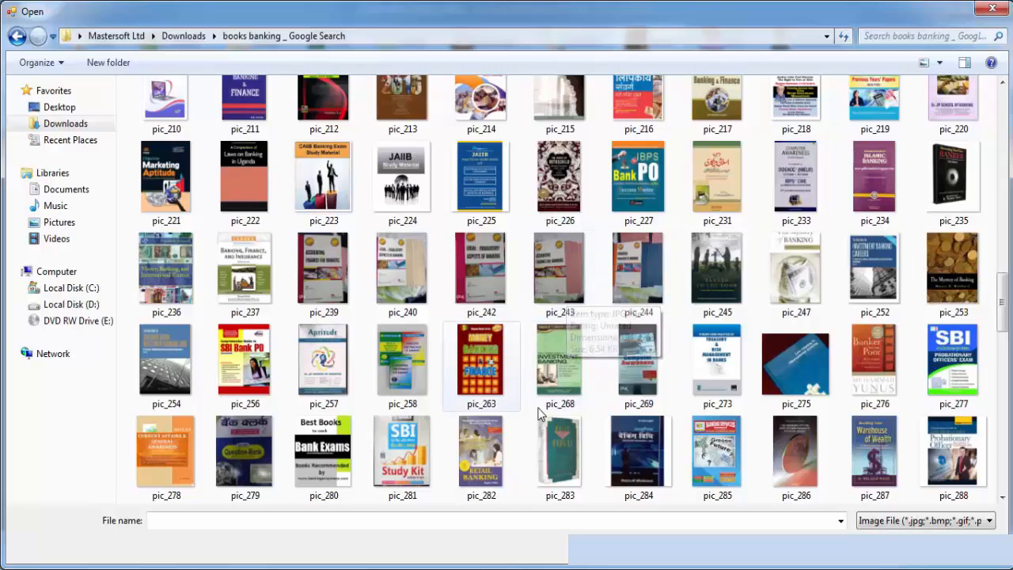
{"action": "scroll", "coordinate": [608, 428], "scroll_direction": "up", "scroll_amount": 3}
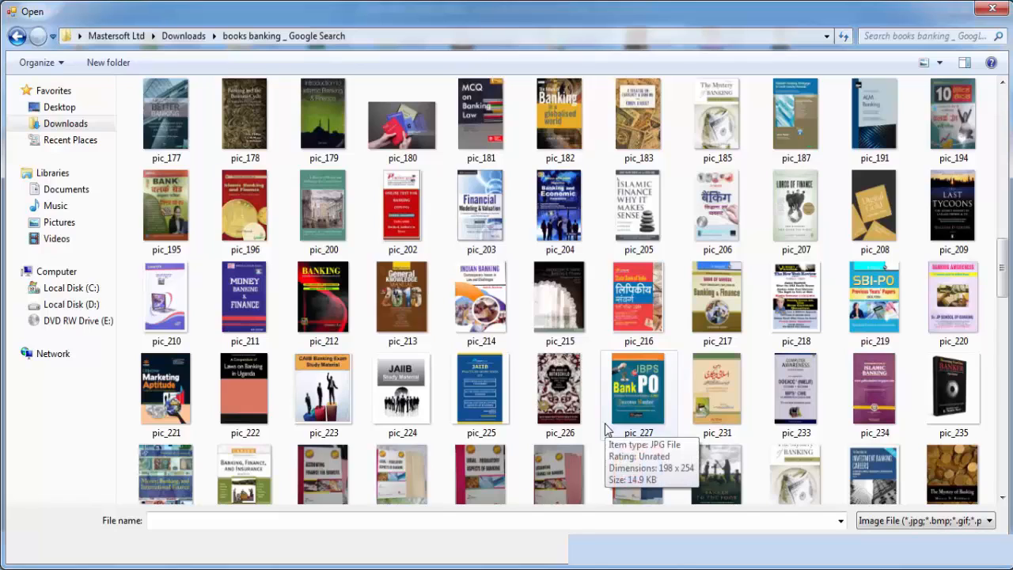
{"action": "scroll", "coordinate": [606, 428], "scroll_direction": "up", "scroll_amount": 5}
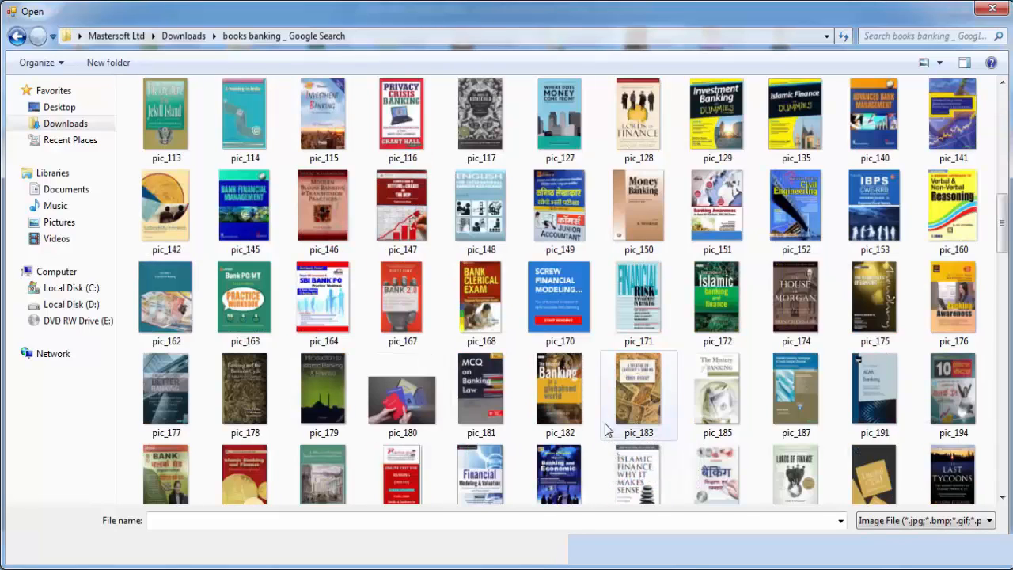
{"action": "scroll", "coordinate": [606, 428], "scroll_direction": "down", "scroll_amount": 3}
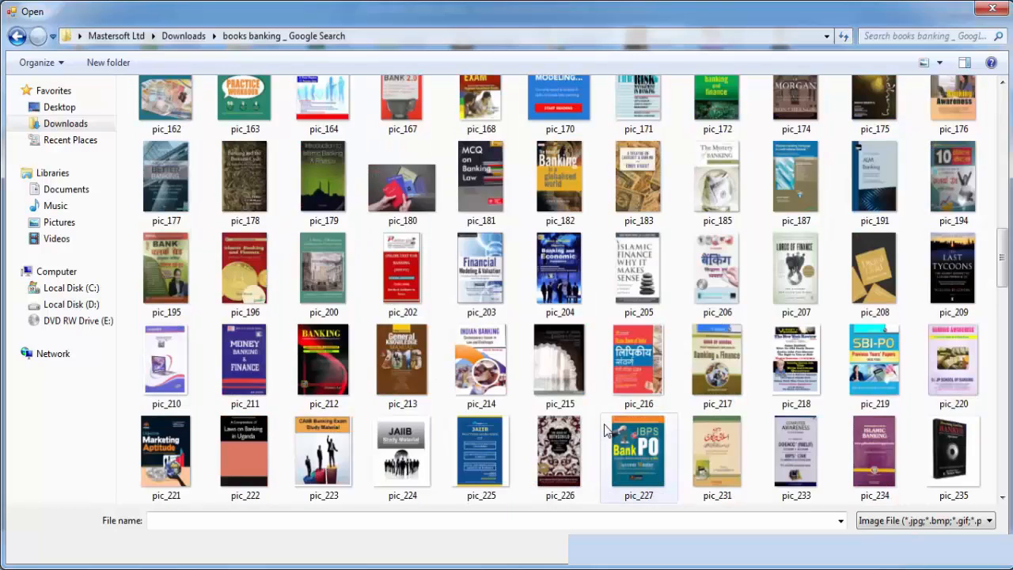
{"action": "scroll", "coordinate": [607, 428], "scroll_direction": "up", "scroll_amount": 8}
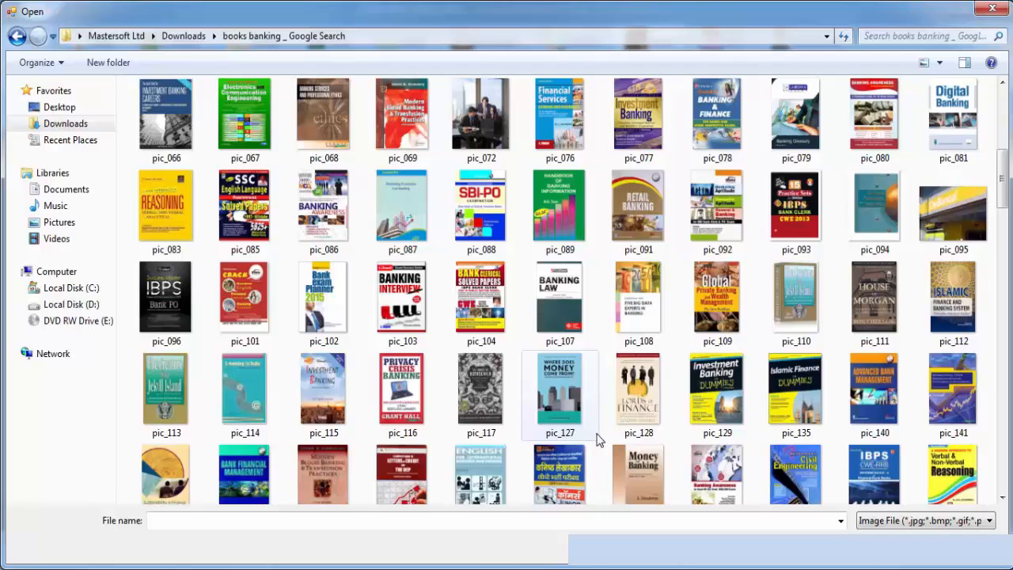
{"action": "scroll", "coordinate": [598, 440], "scroll_direction": "up", "scroll_amount": 3}
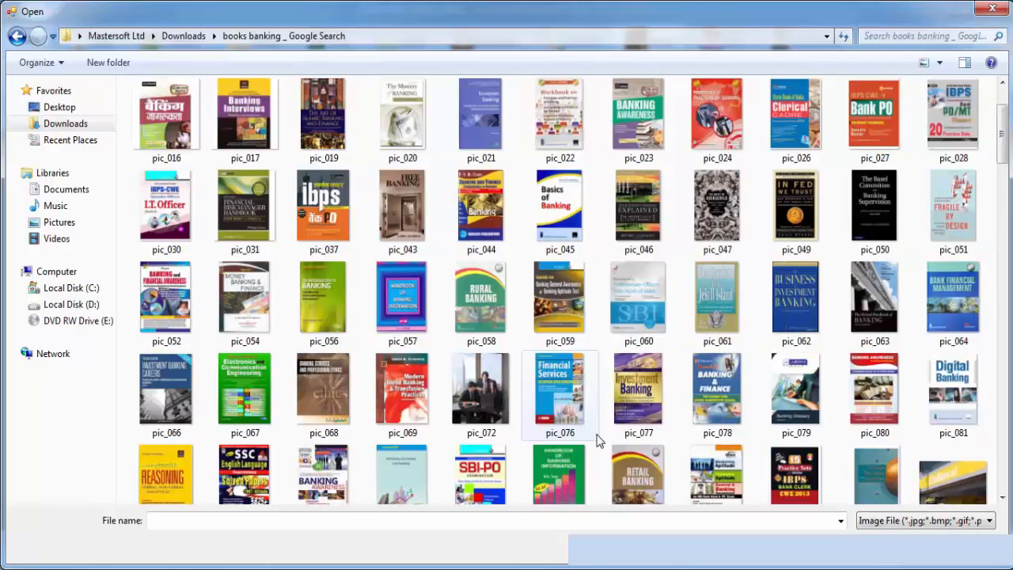
{"action": "scroll", "coordinate": [598, 441], "scroll_direction": "down", "scroll_amount": 3}
{"action": "scroll", "coordinate": [598, 441], "scroll_direction": "down", "scroll_amount": 14}
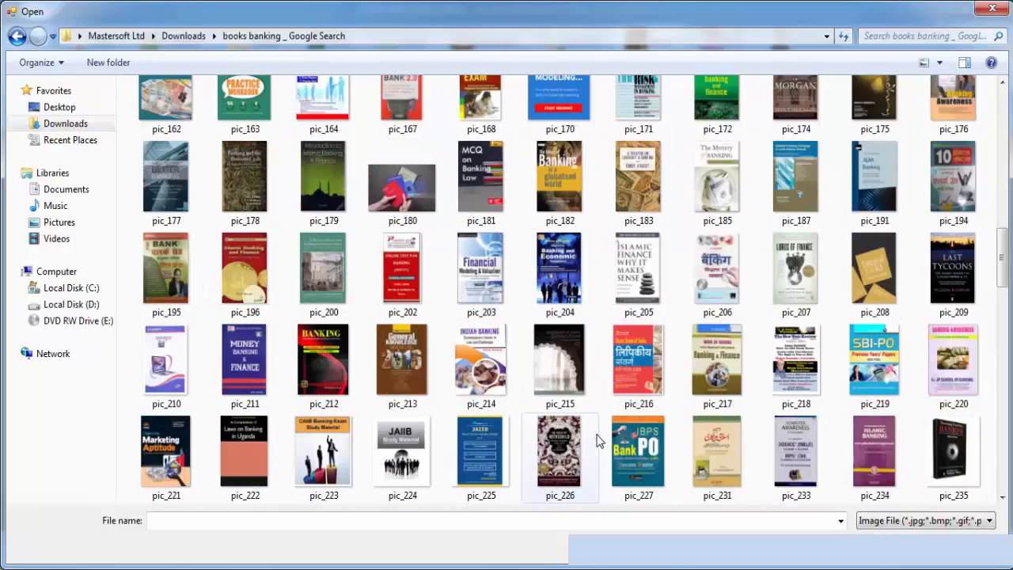
{"action": "scroll", "coordinate": [598, 441], "scroll_direction": "up", "scroll_amount": 3}
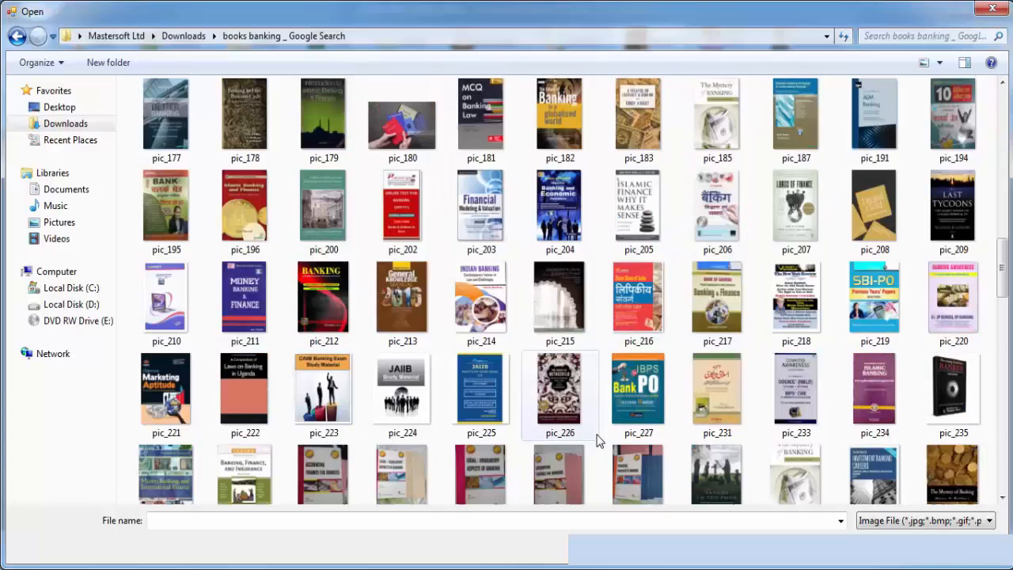
{"action": "left_click", "coordinate": [242, 278]}
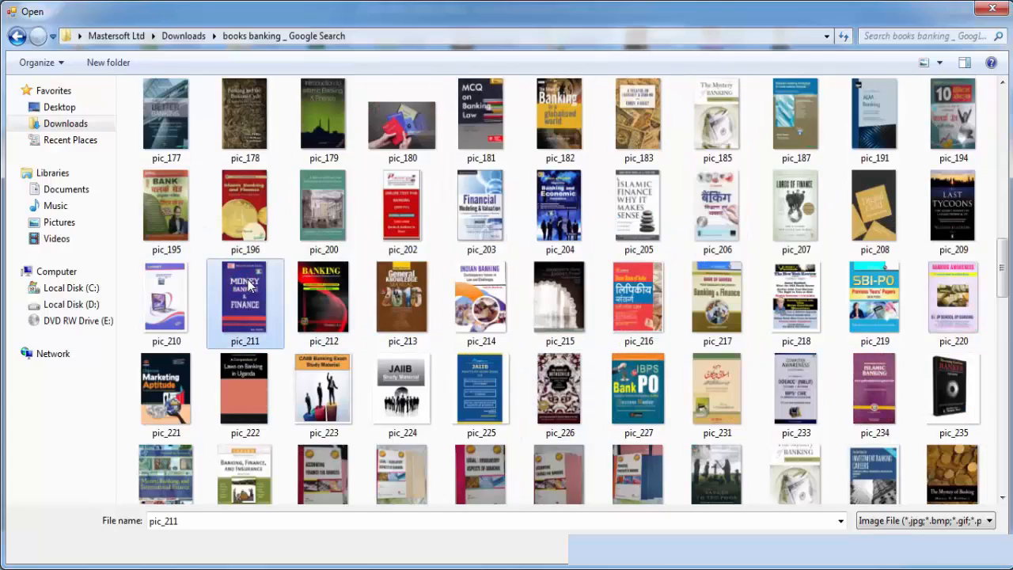
{"action": "double_click", "coordinate": [245, 297]}
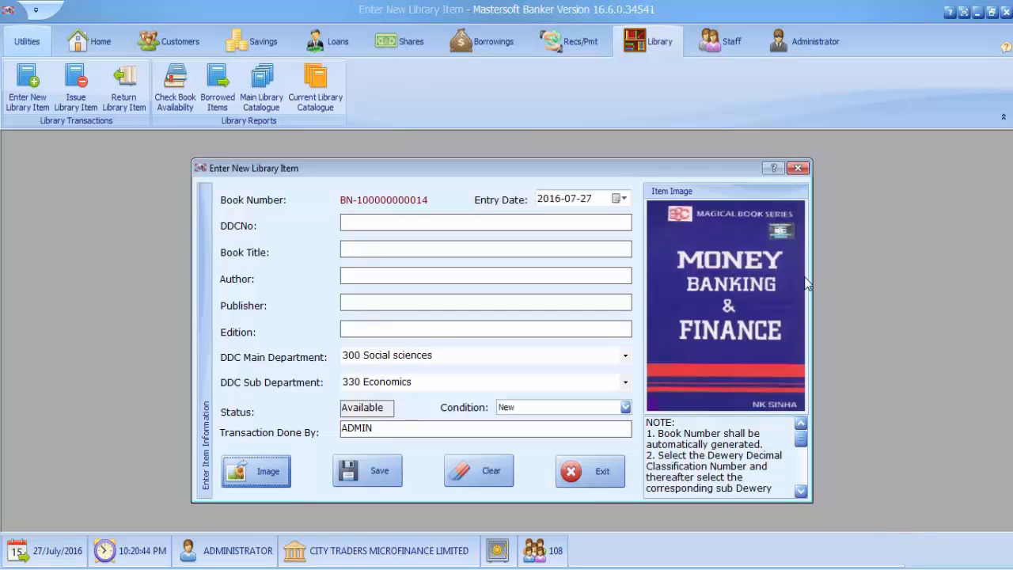
Step: Enter "Money, Banking and Finance" as the book title of the new library item
{"action": "left_click", "coordinate": [395, 248]}
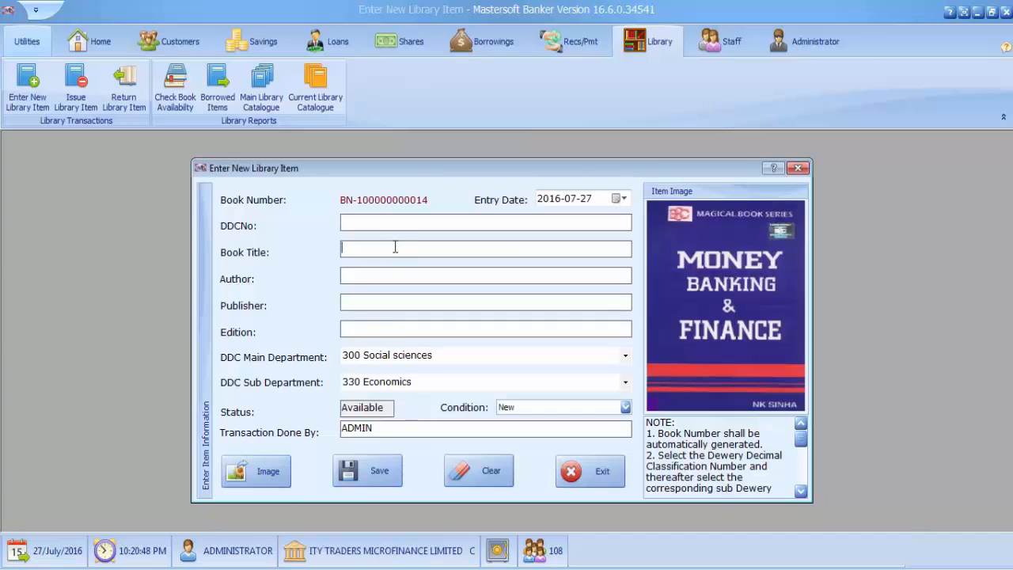
{"action": "type", "text": "Mon"}
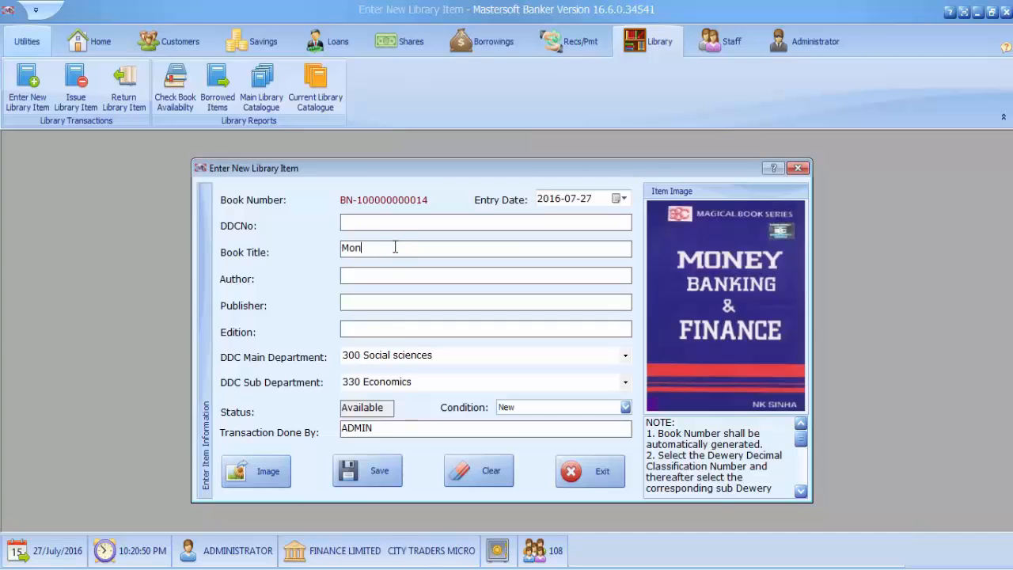
{"action": "type", "text": "ey"}
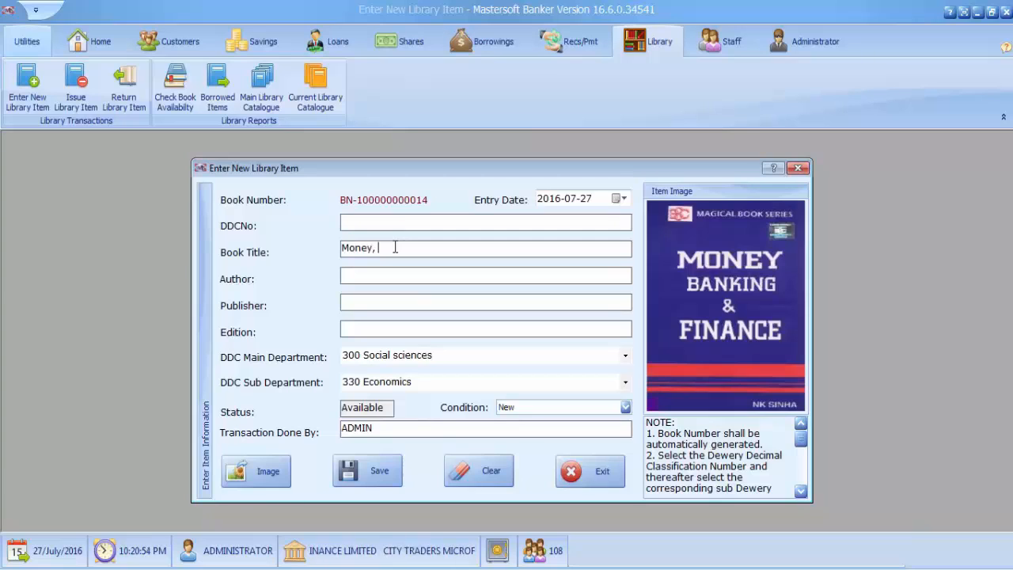
{"action": "type", "text": ", Banking"}
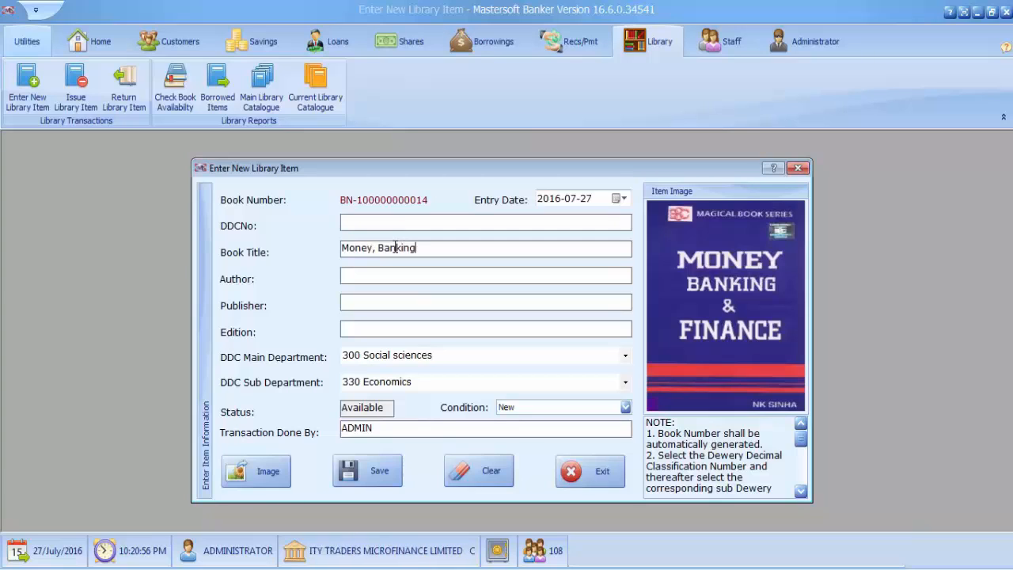
{"action": "type", "text": " and"}
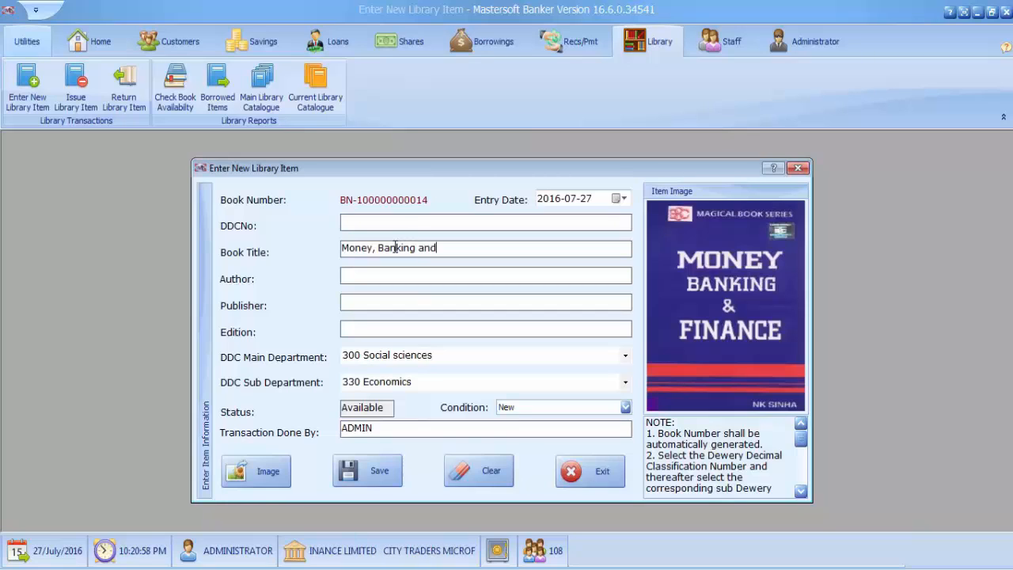
{"action": "type", "text": " F"}
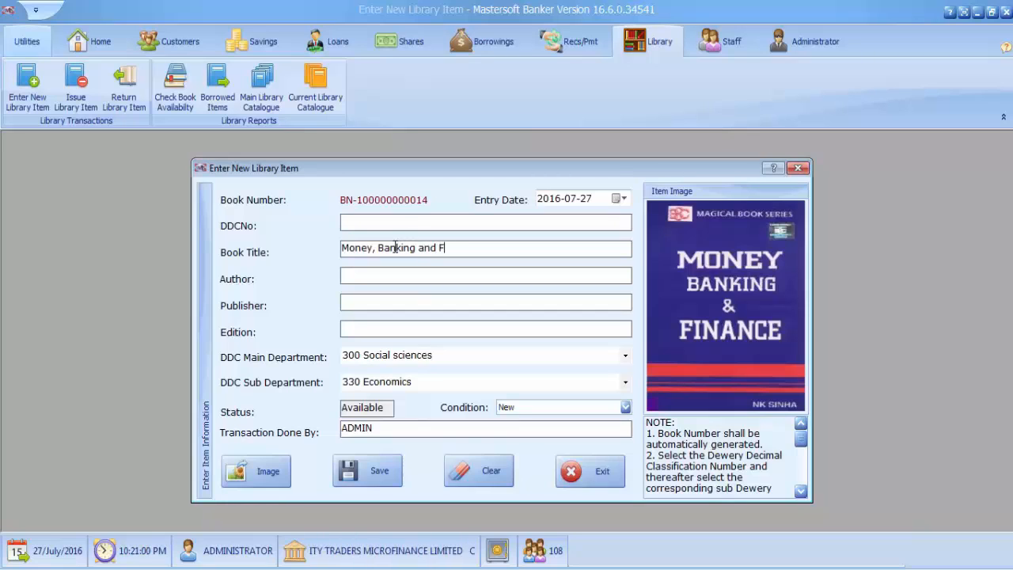
{"action": "type", "text": "inance"}
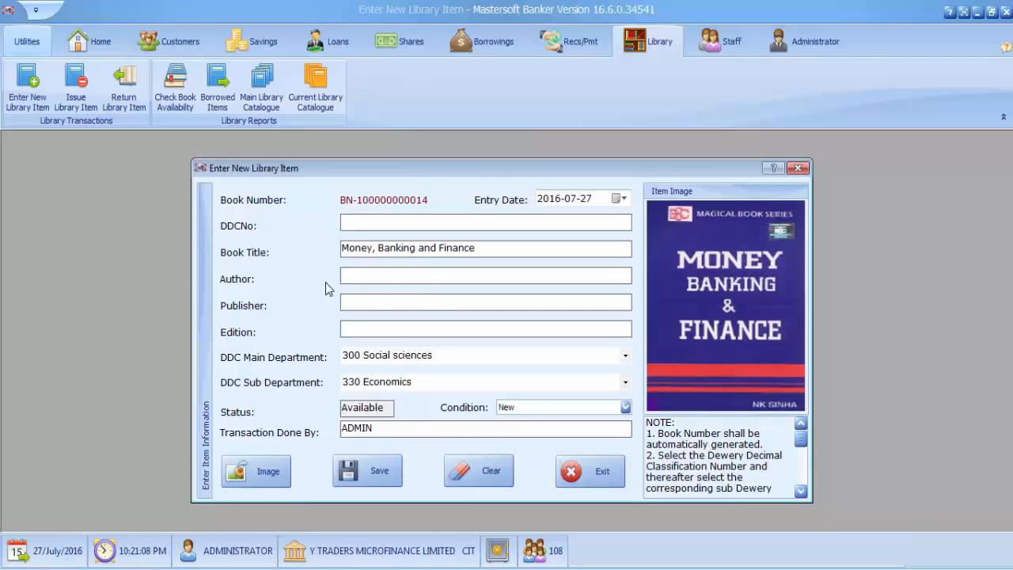
Step: Fill in the author's name as printed on the book's cover image
{"action": "left_click", "coordinate": [389, 274]}
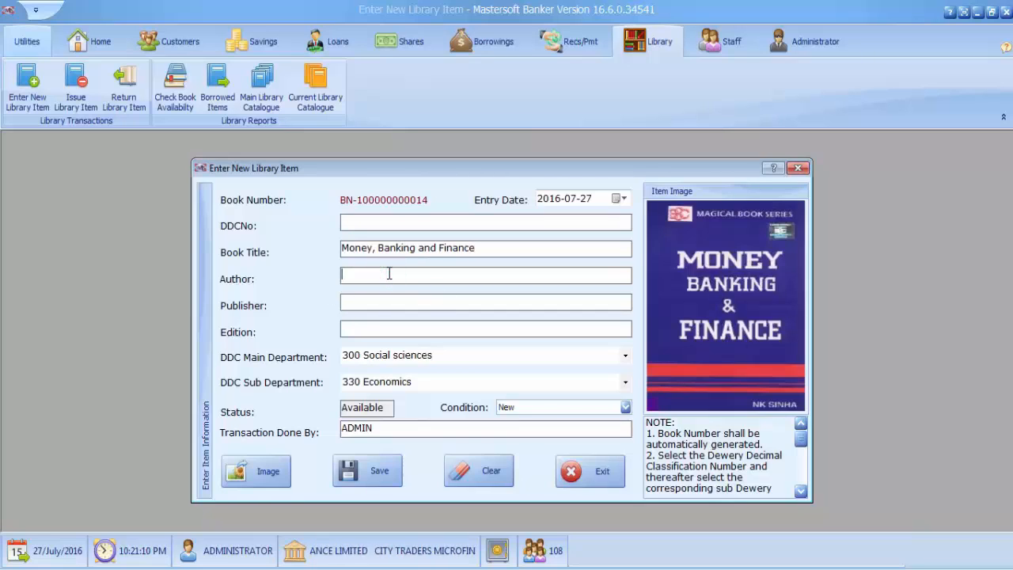
{"action": "type", "text": "NK "}
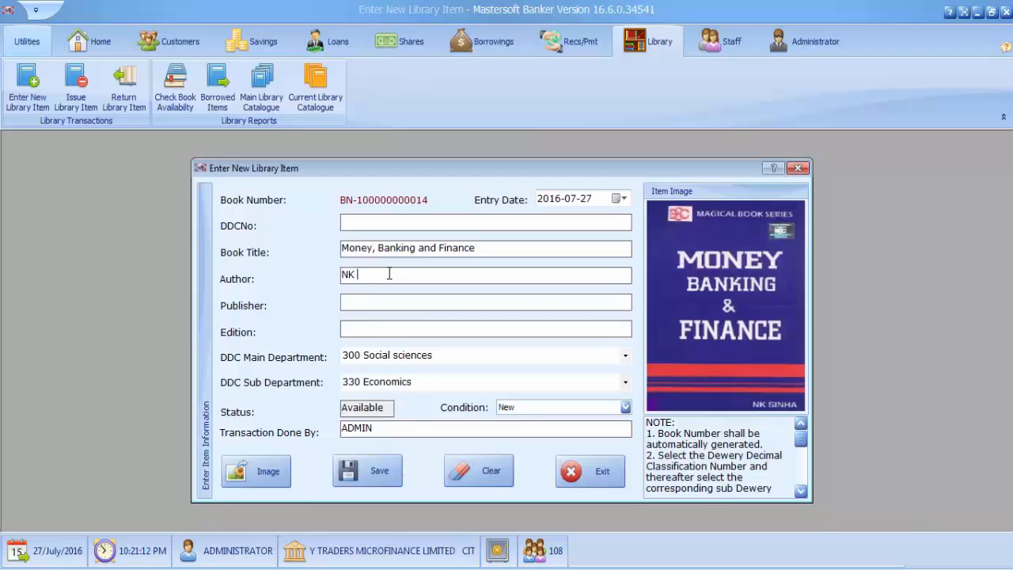
{"action": "type", "text": "Si"}
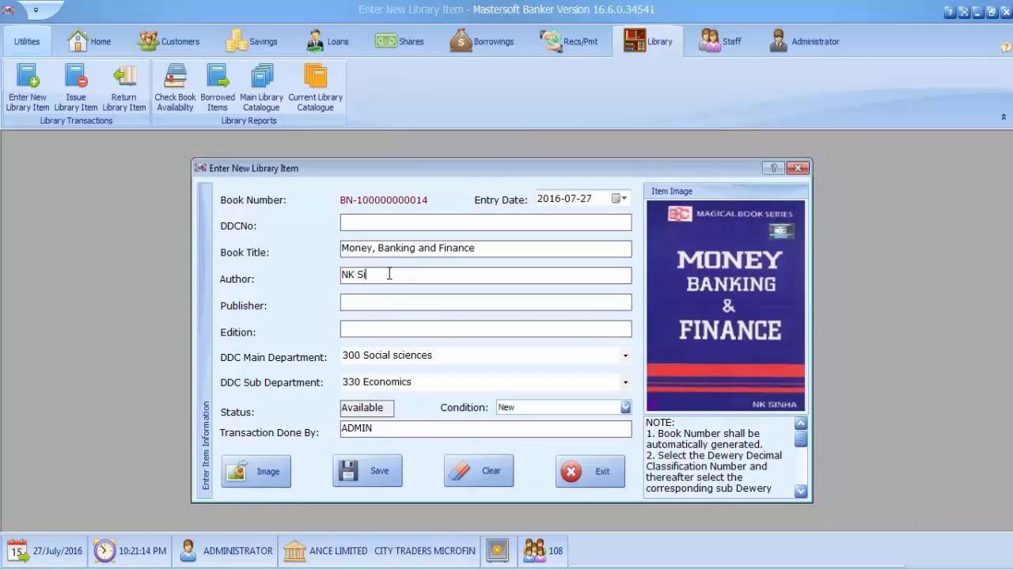
{"action": "type", "text": "nh"}
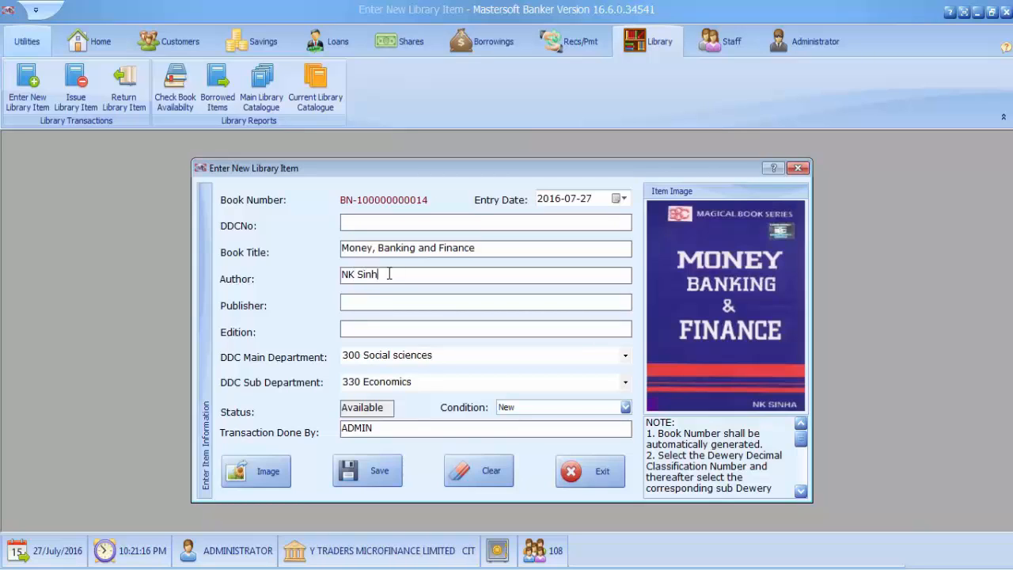
{"action": "type", "text": "a"}
Step: Enter "Magical Book Publishers" as the publisher of the book
{"action": "left_click", "coordinate": [416, 302]}
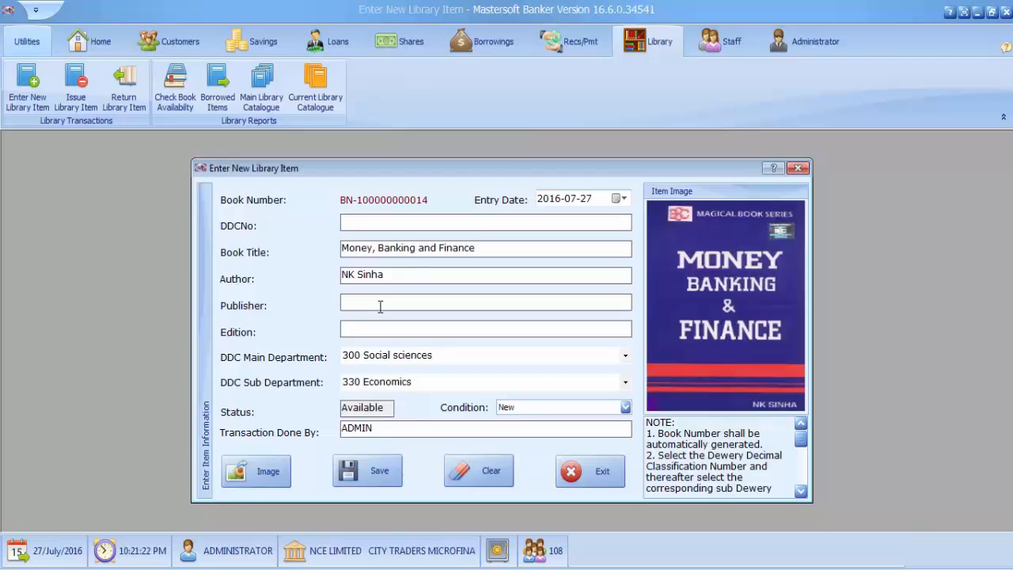
{"action": "type", "text": "Magi"}
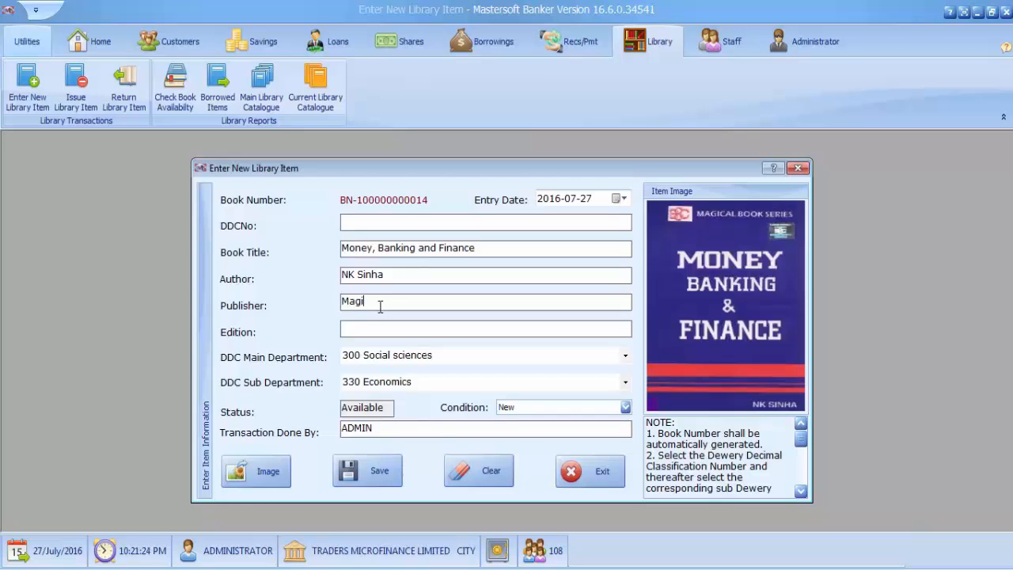
{"action": "type", "text": "cal B"}
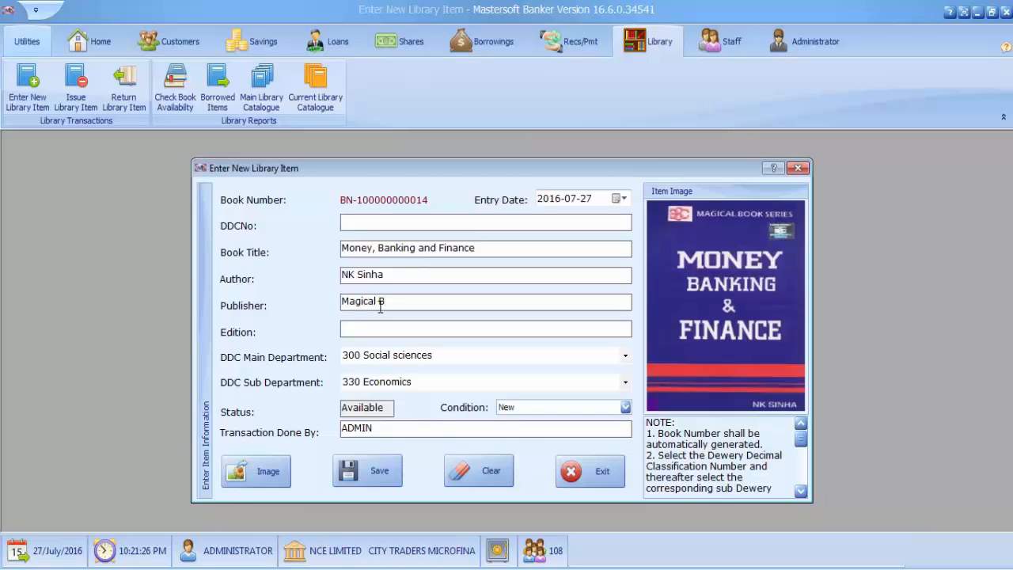
{"action": "type", "text": "ook "}
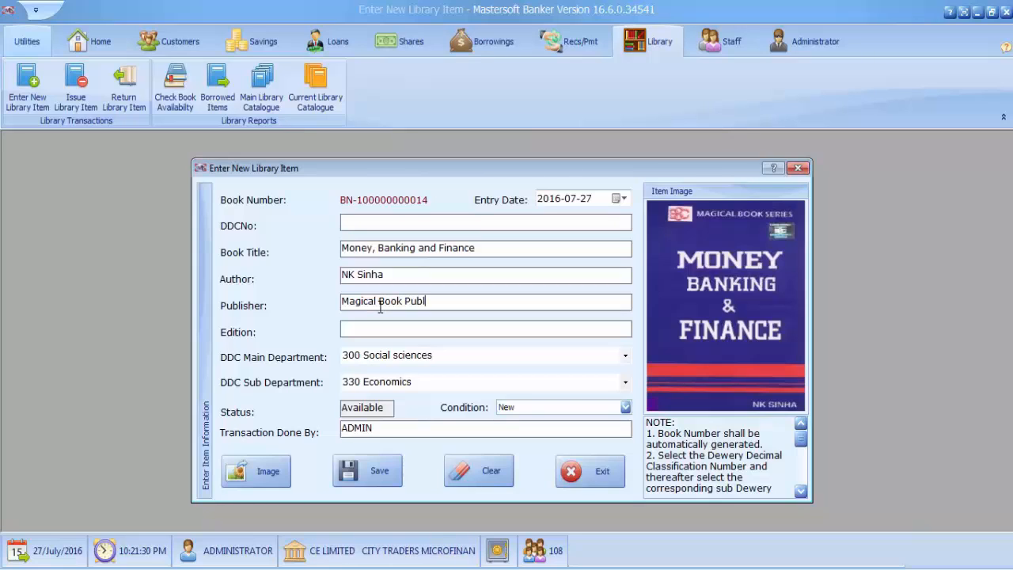
{"action": "type", "text": "Publishers"}
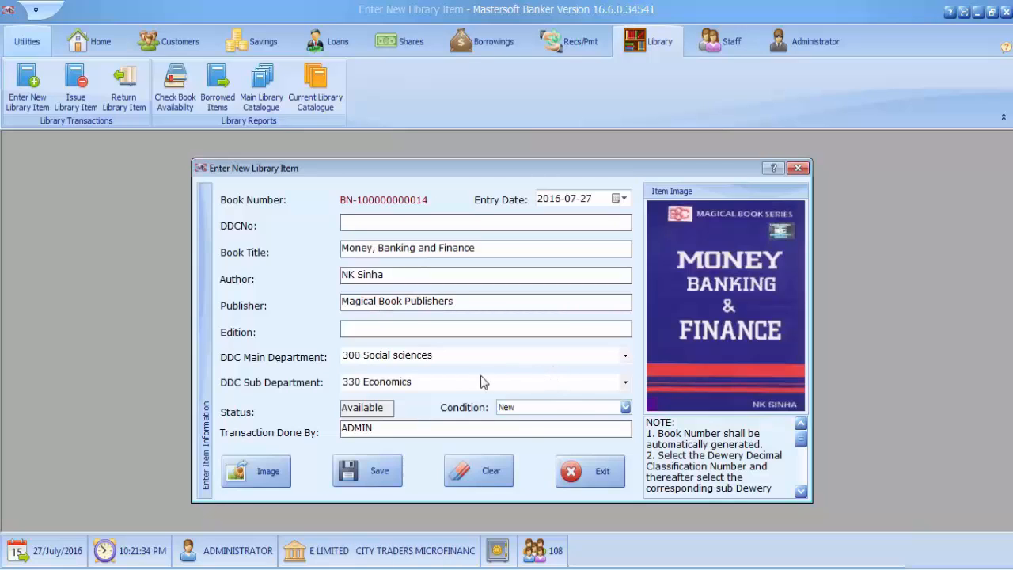
Step: Set the book's edition to "First Edition"
{"action": "left_click", "coordinate": [435, 331]}
{"action": "type", "text": "First"}
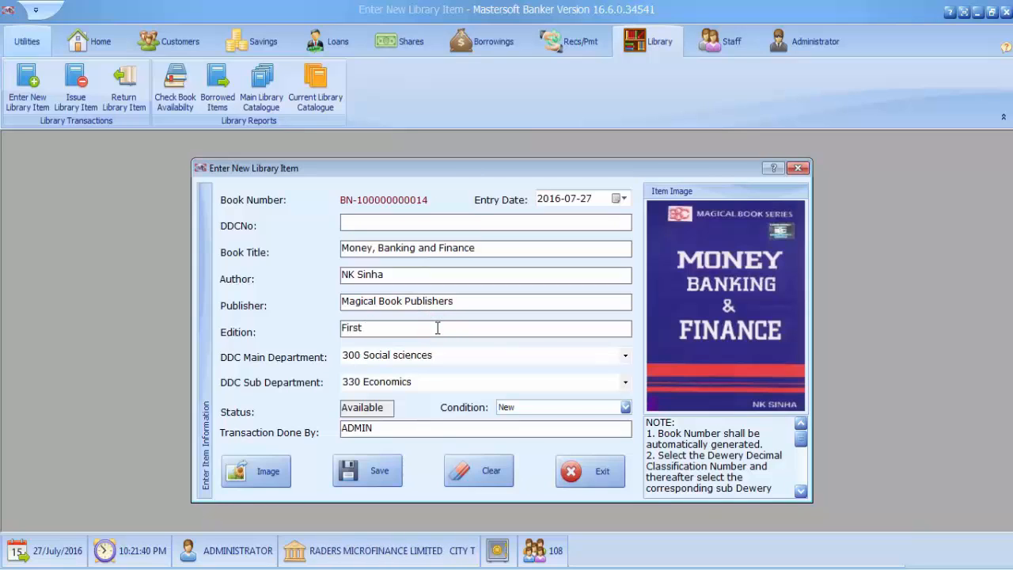
{"action": "type", "text": " Editi"}
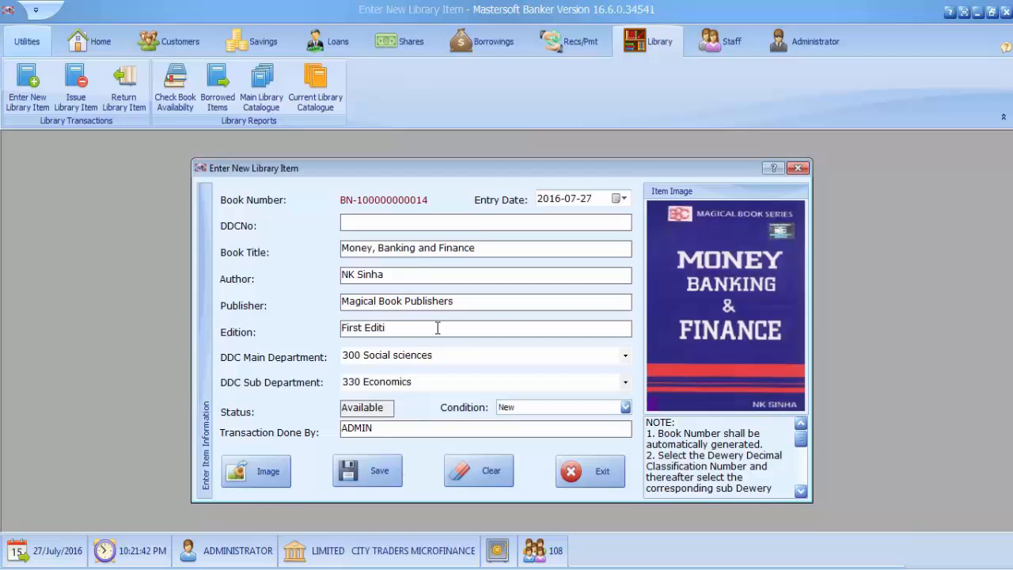
{"action": "type", "text": "on"}
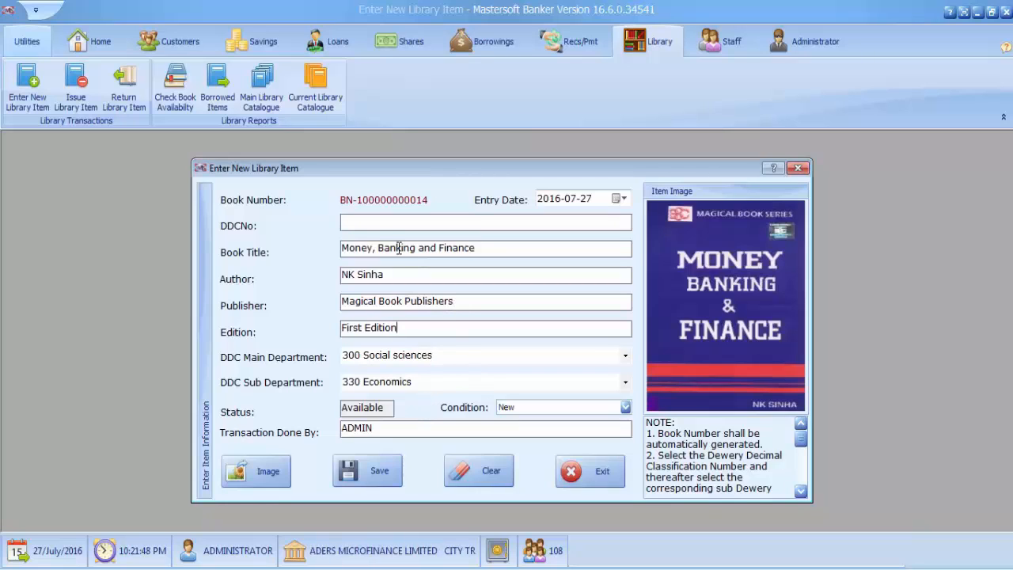
Step: Copy the code 330 from the DDC sub department into the empty DDC number
{"action": "left_click", "coordinate": [374, 223]}
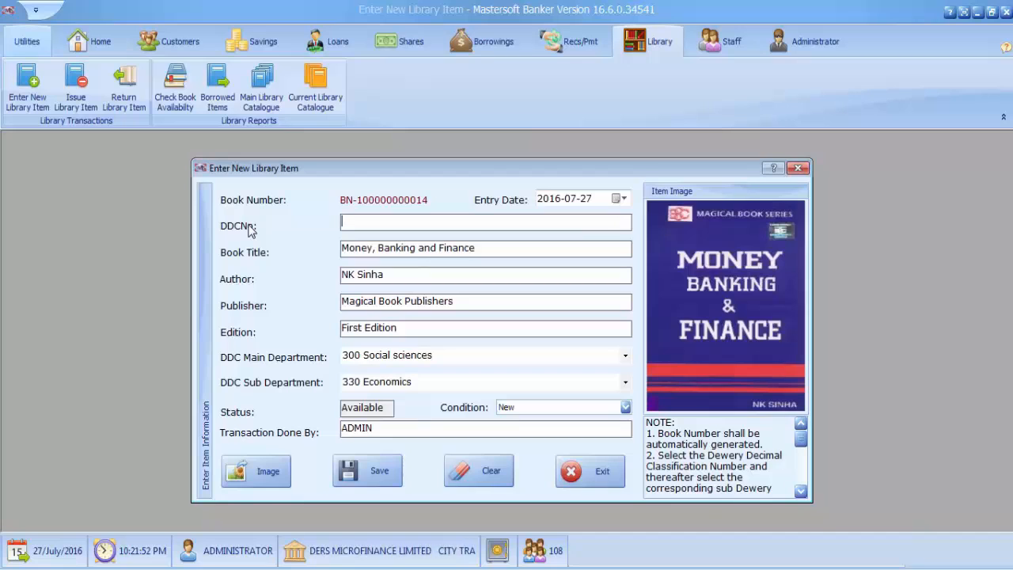
{"action": "left_click", "coordinate": [353, 382]}
{"action": "double_click", "coordinate": [353, 382]}
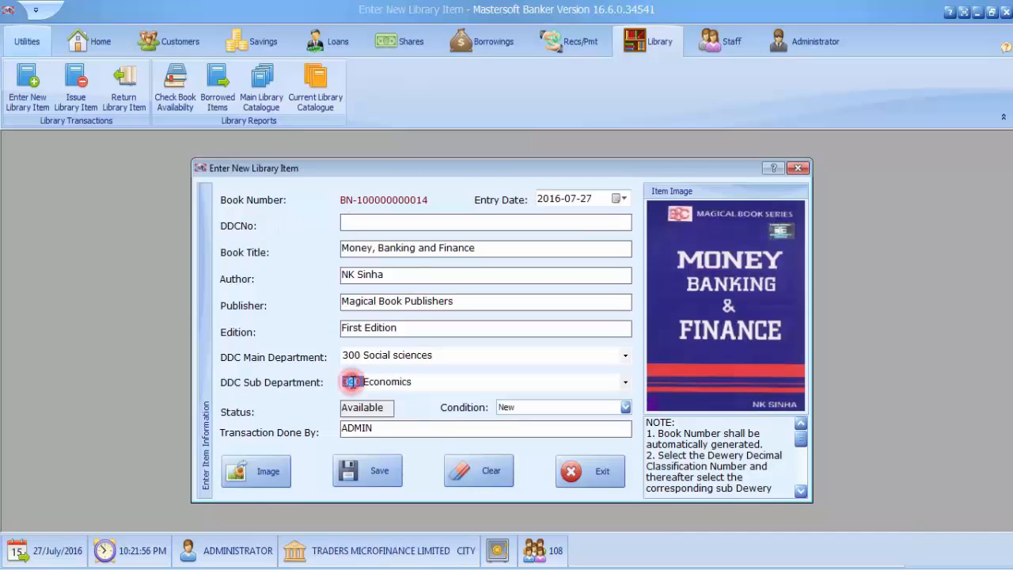
{"action": "double_click", "coordinate": [352, 383]}
{"action": "right_click", "coordinate": [352, 382]}
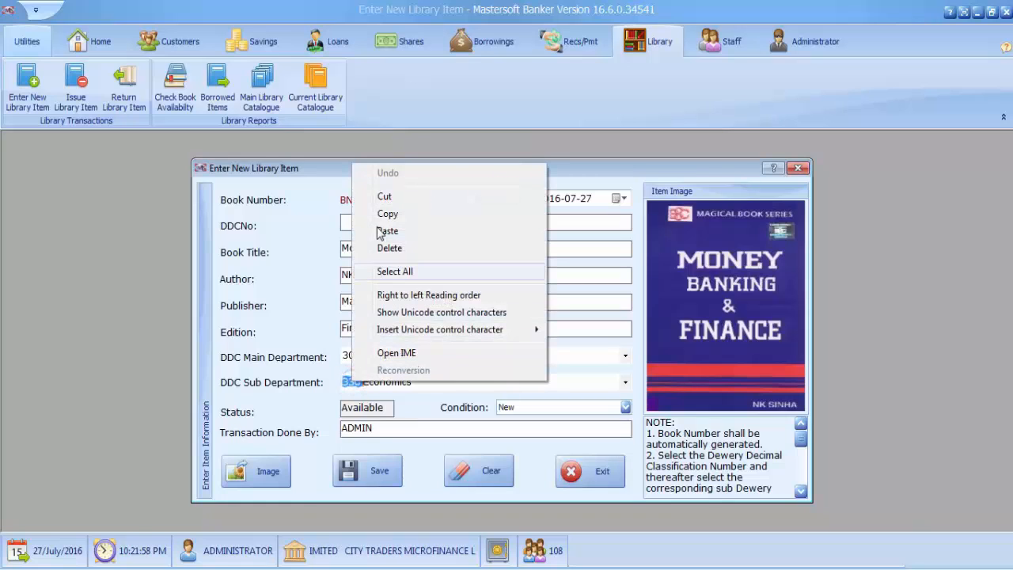
{"action": "left_click", "coordinate": [388, 215]}
{"action": "left_click", "coordinate": [369, 223]}
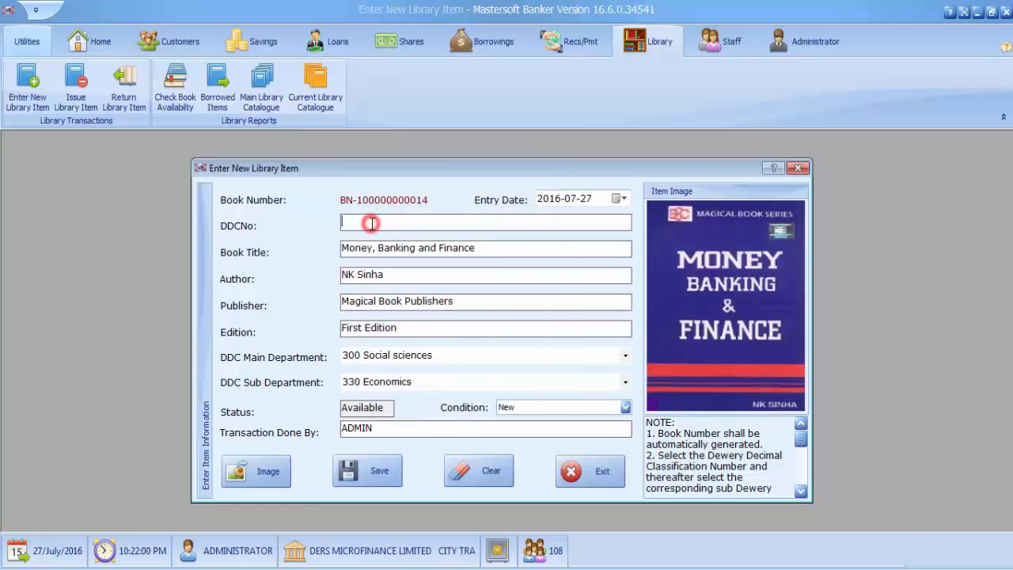
{"action": "right_click", "coordinate": [371, 224]}
{"action": "left_click", "coordinate": [405, 292]}
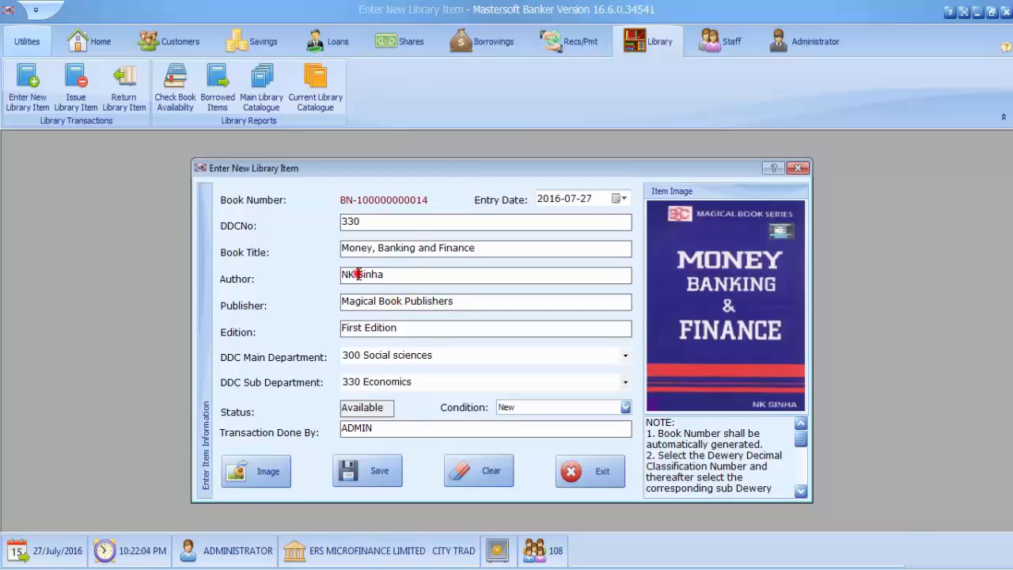
Step: Complete the DDC number after 330 with the first three letters of the author's surname, copied from the author entry, and the suffix C.1
{"action": "left_click_drag", "start_coordinate": [356, 274], "coordinate": [369, 272]}
{"action": "right_click", "coordinate": [364, 274]}
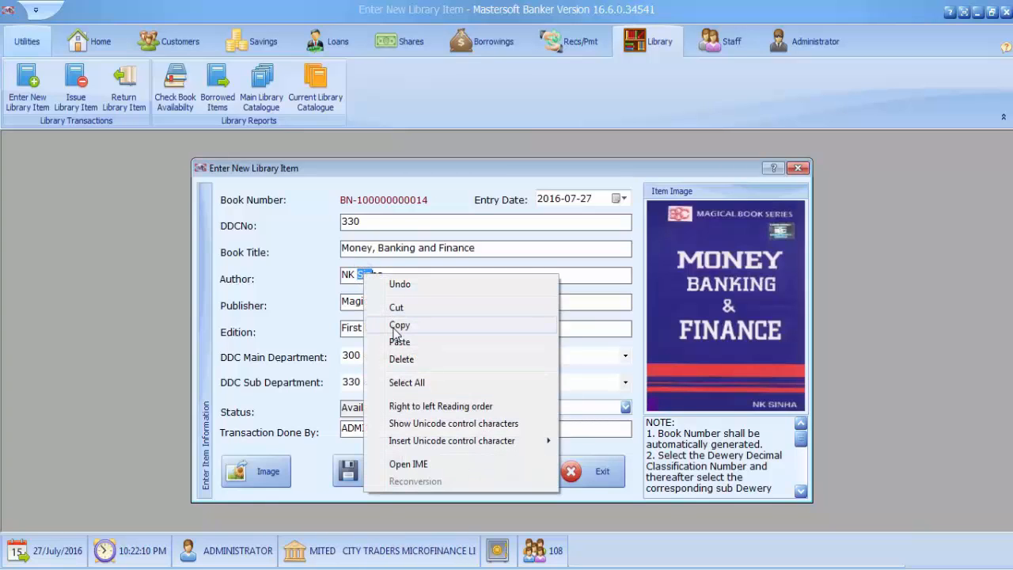
{"action": "left_click", "coordinate": [393, 325]}
{"action": "left_click", "coordinate": [375, 222]}
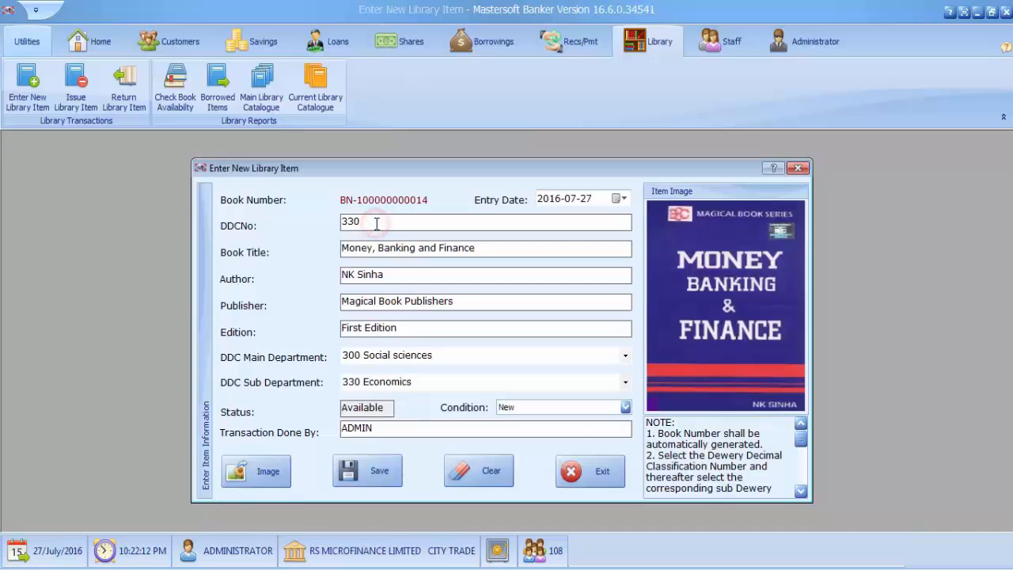
{"action": "right_click", "coordinate": [375, 224]}
{"action": "left_click", "coordinate": [411, 292]}
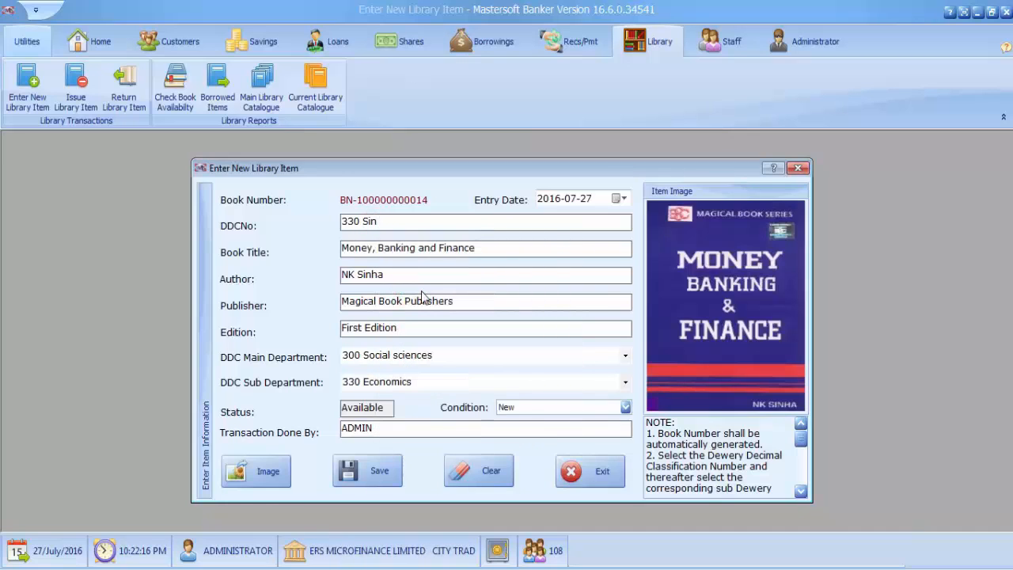
{"action": "type", "text": "C.1"}
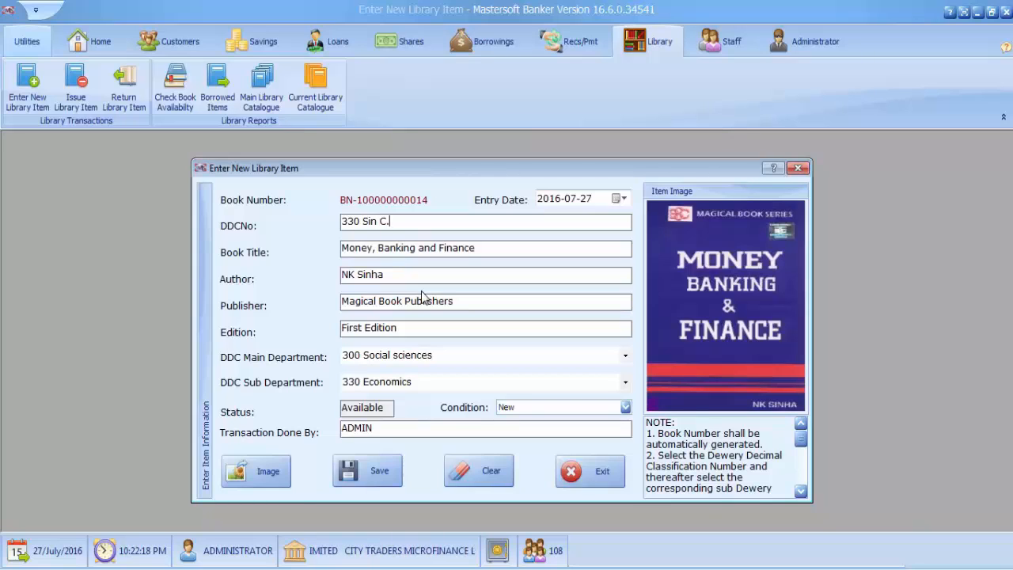
{"action": "left_click", "coordinate": [496, 347]}
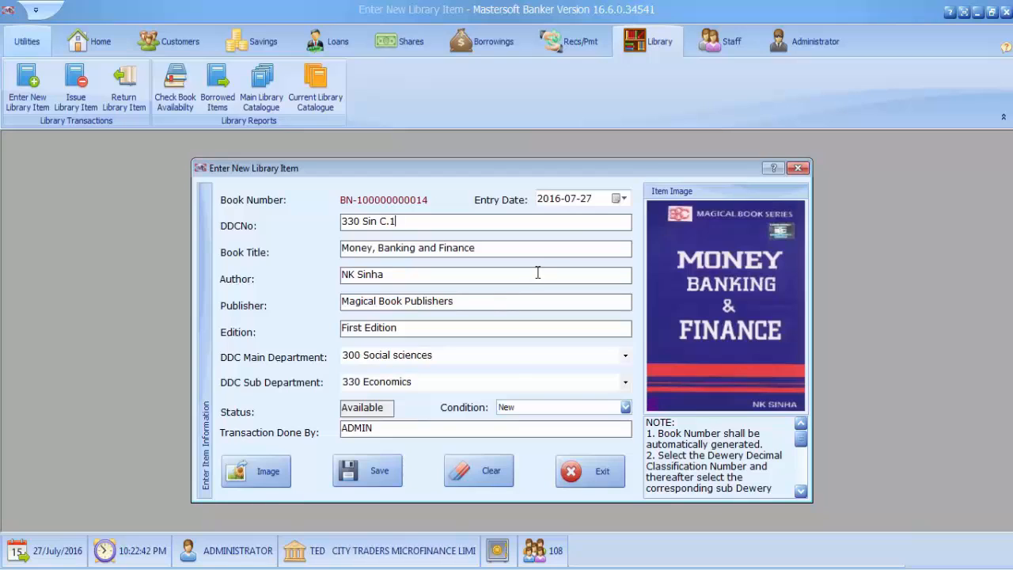
Step: Change the library item's entry date to 2016-07-01
{"action": "left_click", "coordinate": [619, 198]}
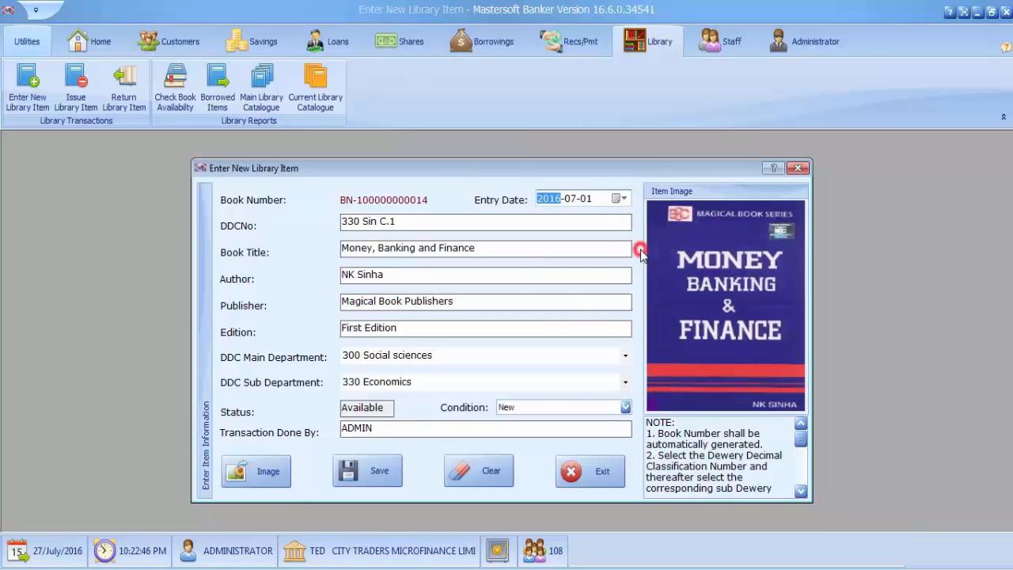
{"action": "left_click", "coordinate": [643, 250]}
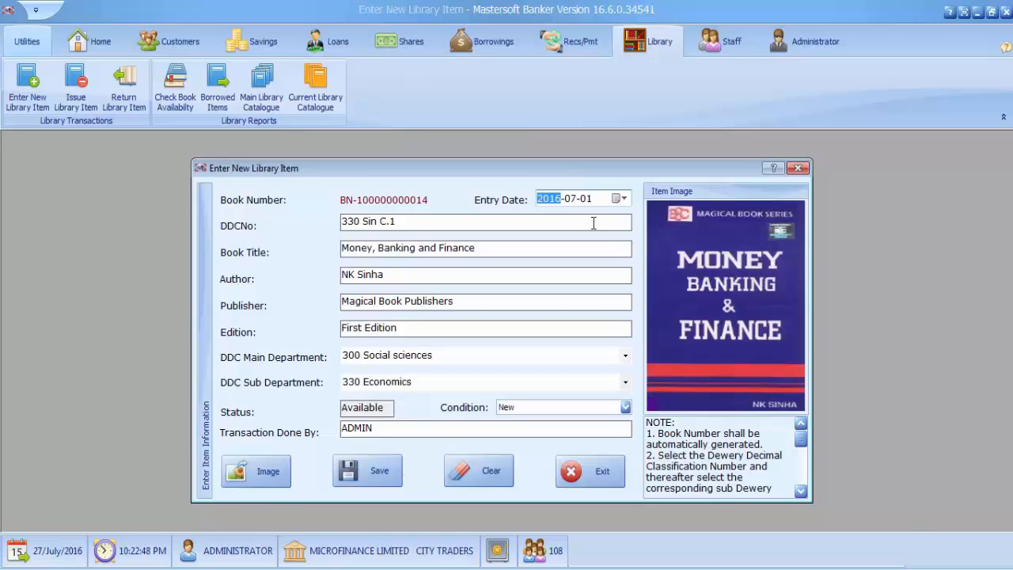
Step: Save the new library item, acknowledge the registration and exit the entry form
{"action": "left_click", "coordinate": [375, 473]}
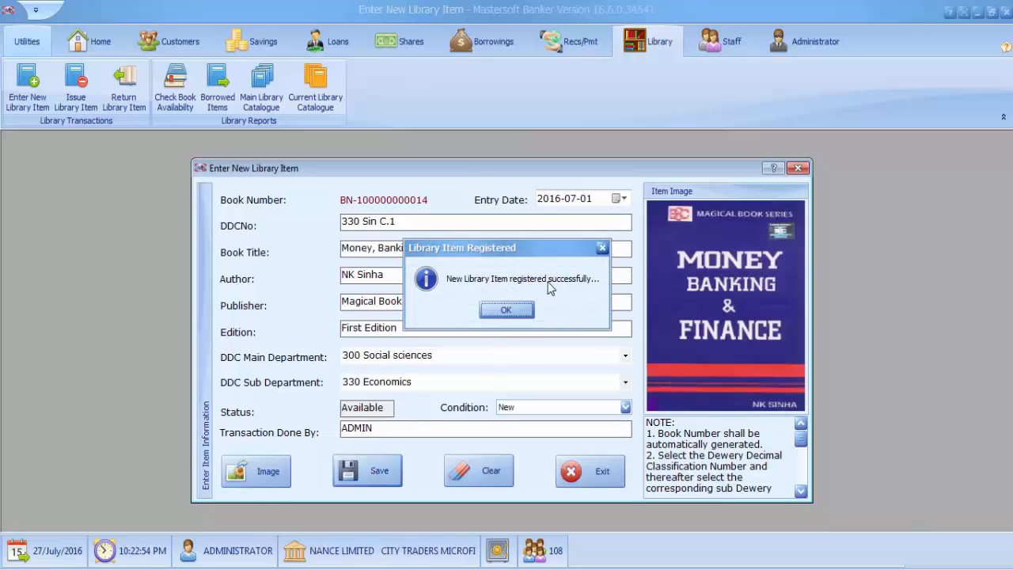
{"action": "left_click", "coordinate": [510, 309]}
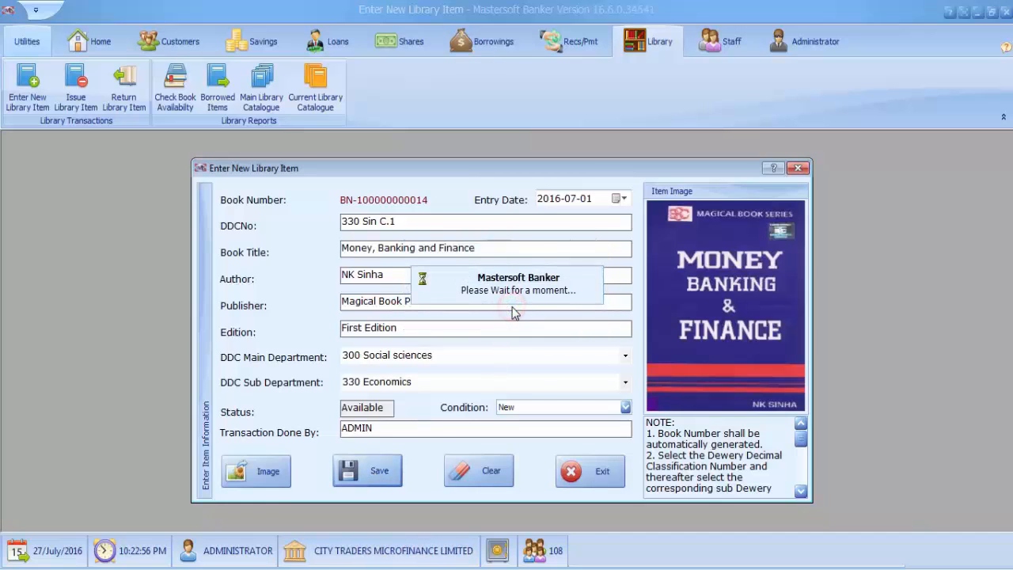
{"action": "left_click", "coordinate": [513, 311]}
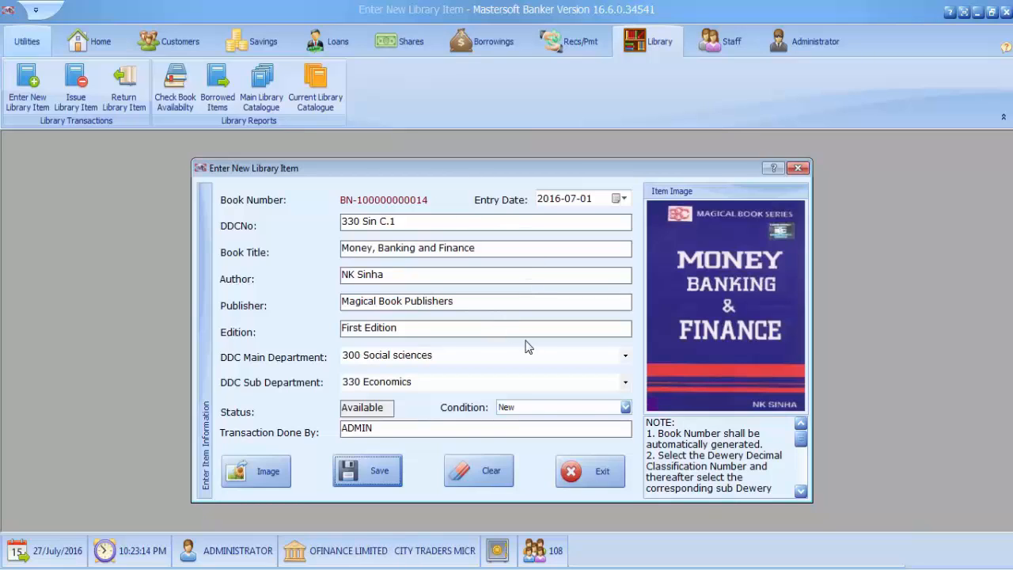
{"action": "left_click", "coordinate": [595, 477]}
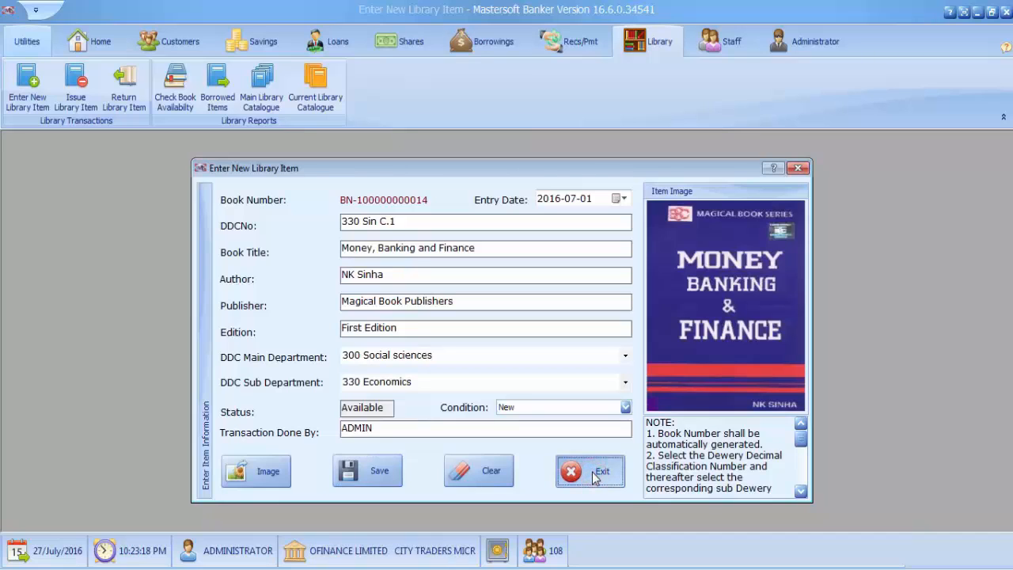
Step: Exit the entry form and generate the main library catalogue report in a maximized window with the ribbon collapsed
{"action": "left_click", "coordinate": [595, 475]}
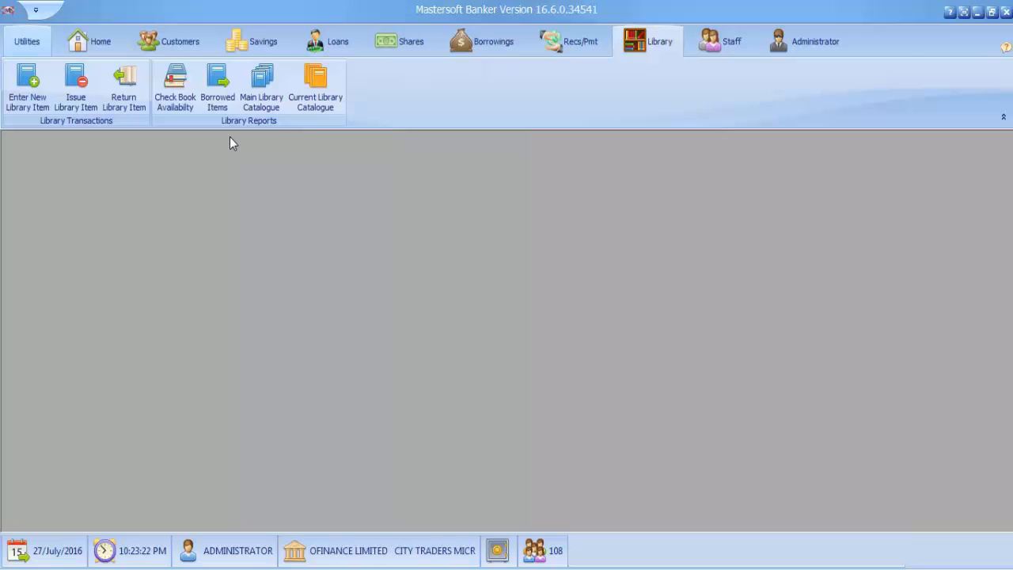
{"action": "left_click", "coordinate": [263, 82]}
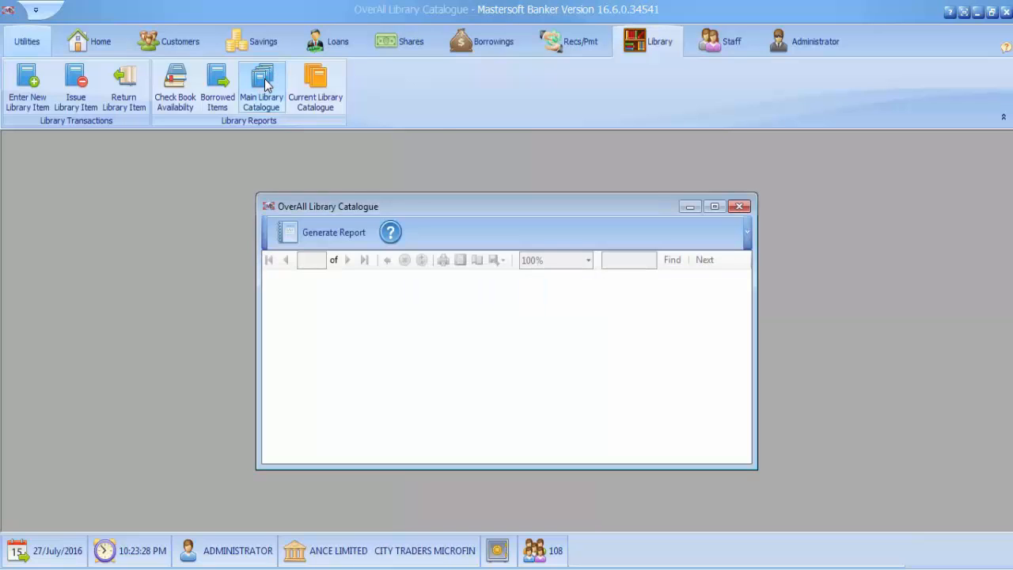
{"action": "left_click", "coordinate": [333, 232]}
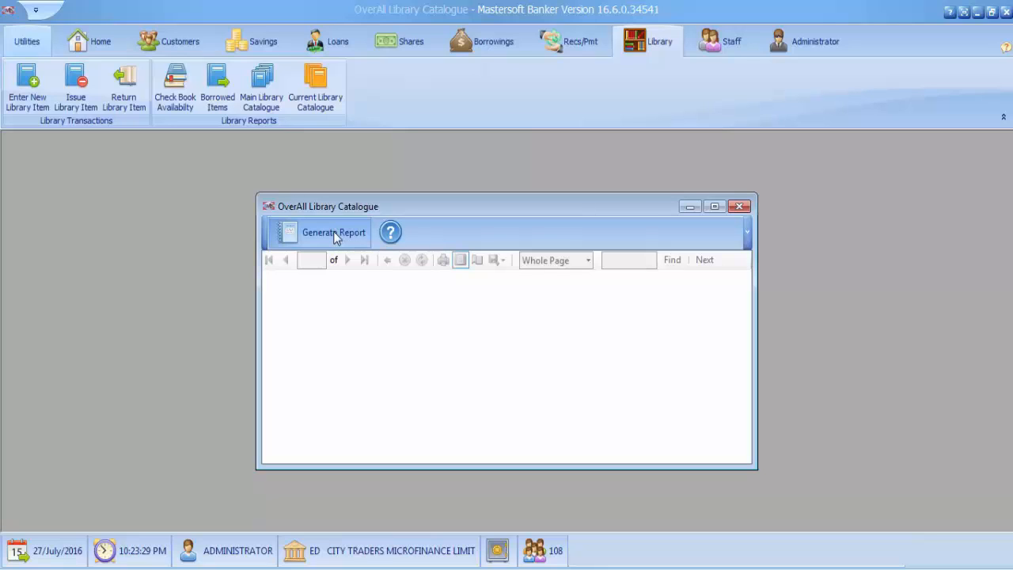
{"action": "left_click", "coordinate": [333, 232]}
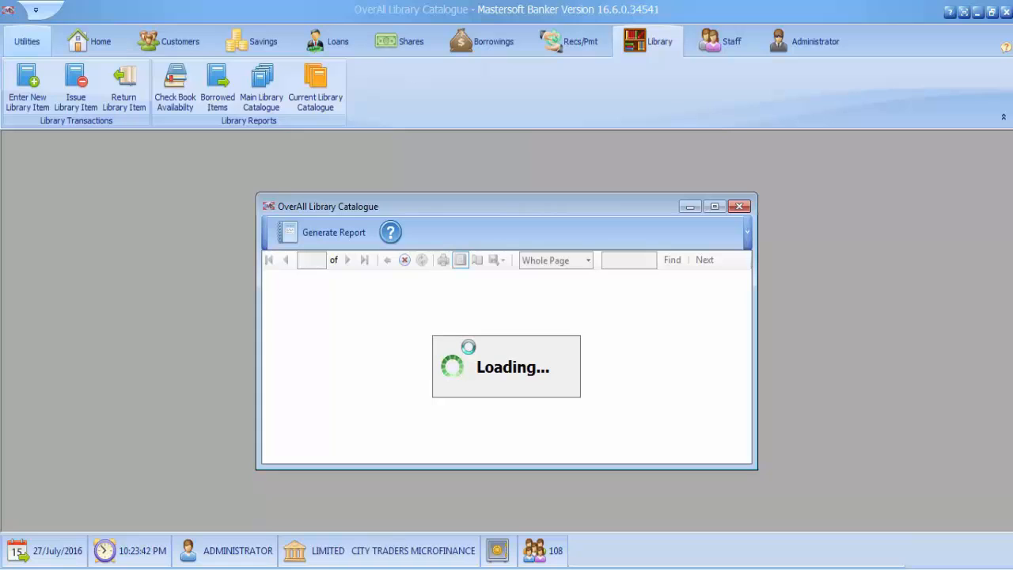
{"action": "left_click", "coordinate": [715, 207]}
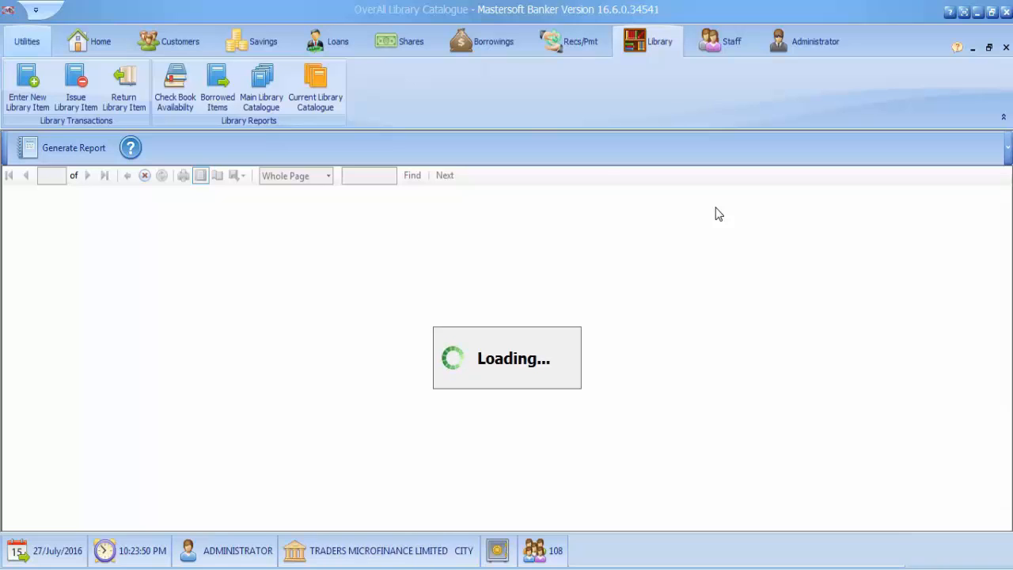
{"action": "left_click", "coordinate": [1005, 118]}
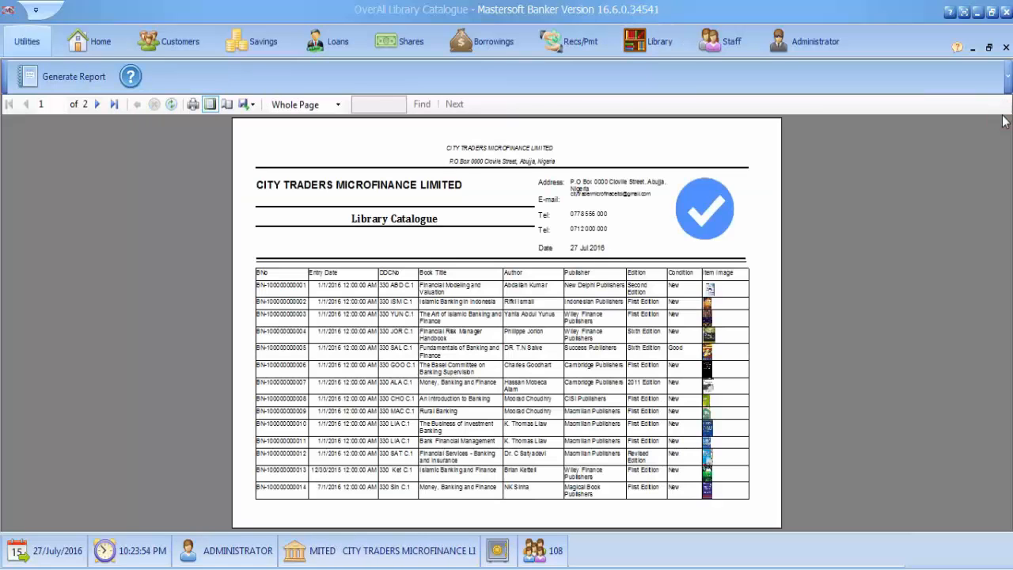
Step: Set the zoom of the library catalogue report to 50%
{"action": "left_click", "coordinate": [337, 104]}
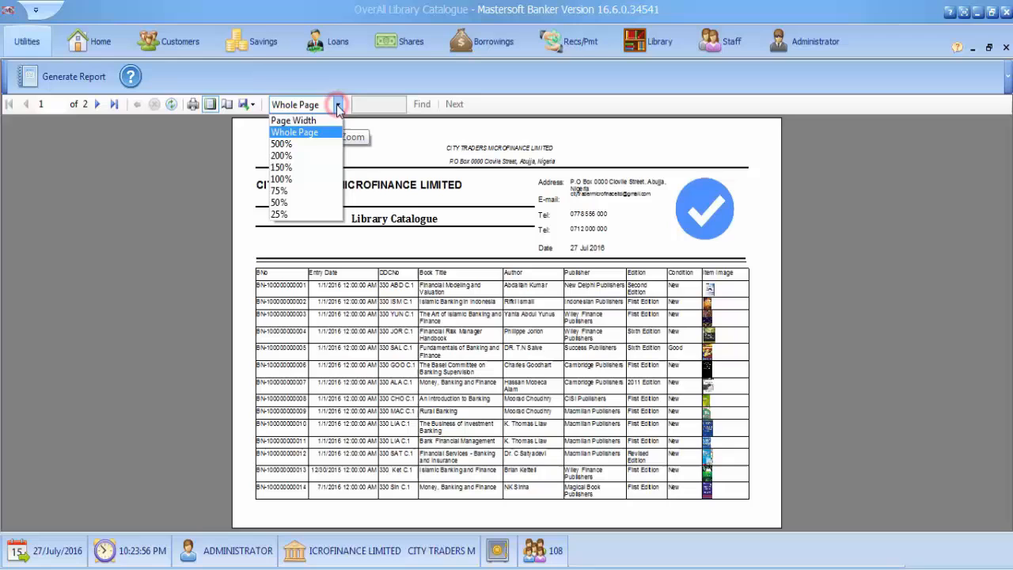
{"action": "left_click", "coordinate": [305, 215]}
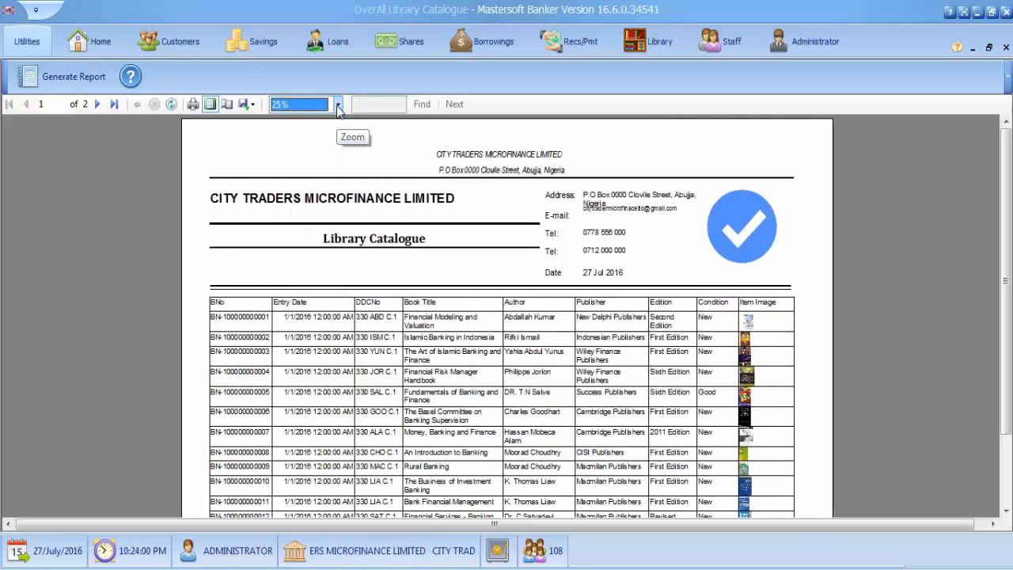
{"action": "left_click", "coordinate": [337, 104]}
{"action": "left_click", "coordinate": [277, 208]}
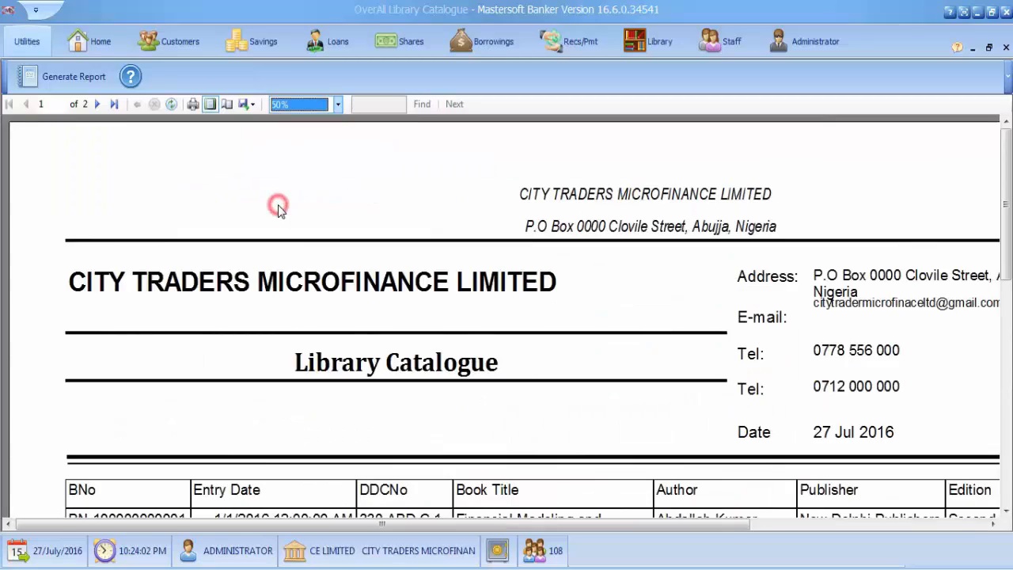
Step: Examine the newly registered book's row across all columns of the library catalogue, and close the report
{"action": "left_click", "coordinate": [407, 366]}
{"action": "scroll", "coordinate": [411, 379], "scroll_direction": "down", "scroll_amount": 3}
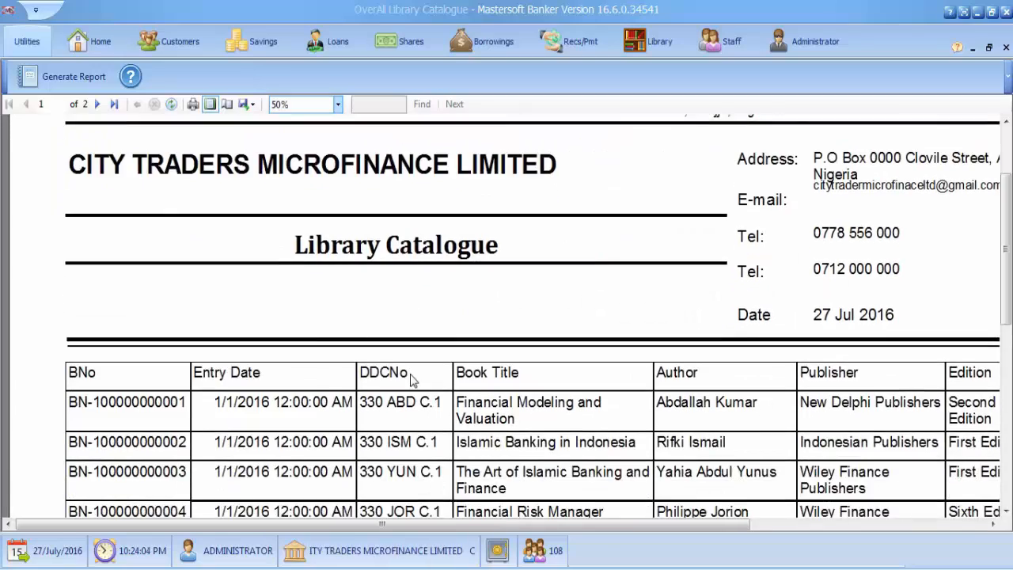
{"action": "scroll", "coordinate": [410, 378], "scroll_direction": "down", "scroll_amount": 8}
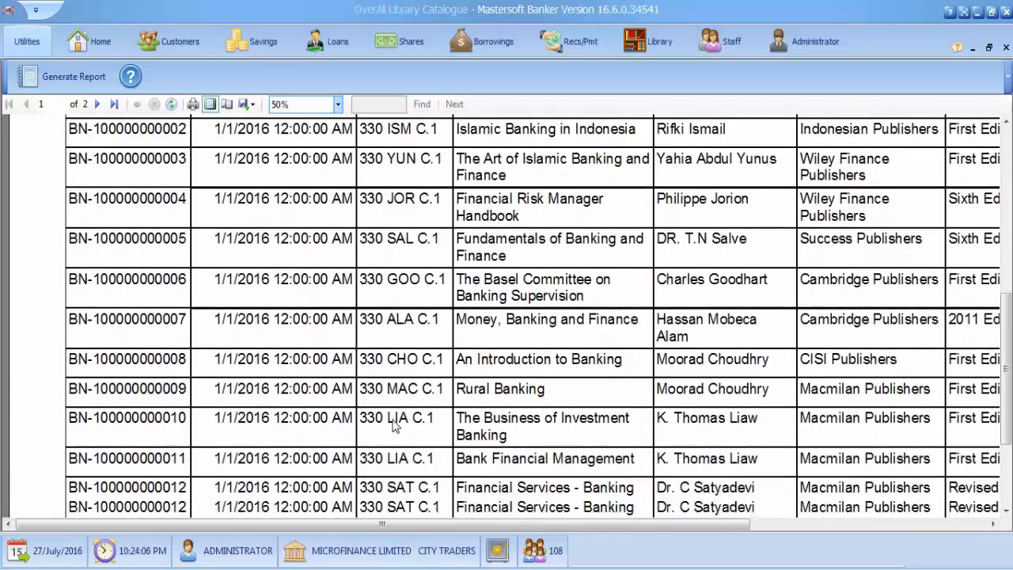
{"action": "scroll", "coordinate": [395, 425], "scroll_direction": "down", "scroll_amount": 8}
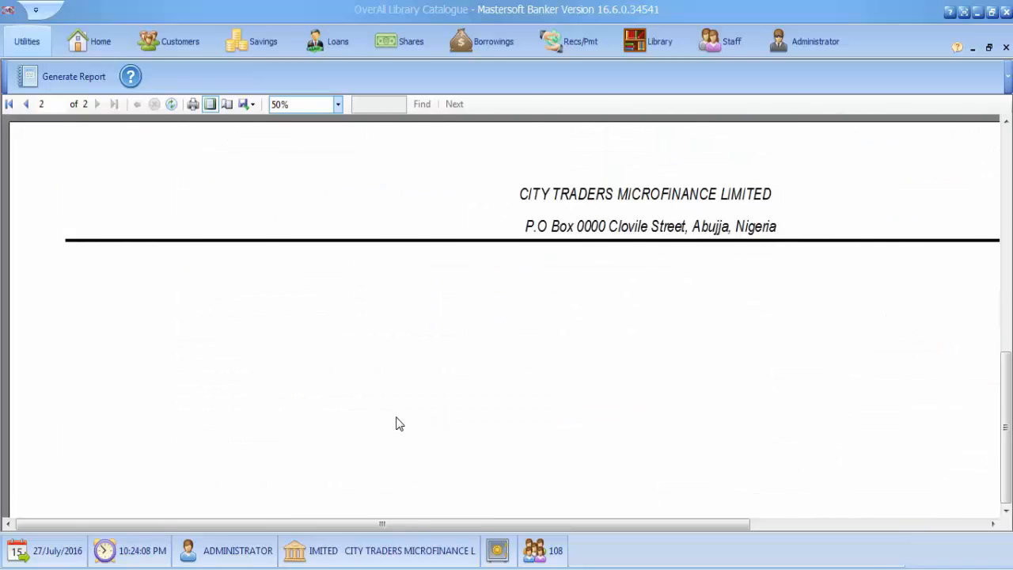
{"action": "scroll", "coordinate": [399, 424], "scroll_direction": "up", "scroll_amount": 3}
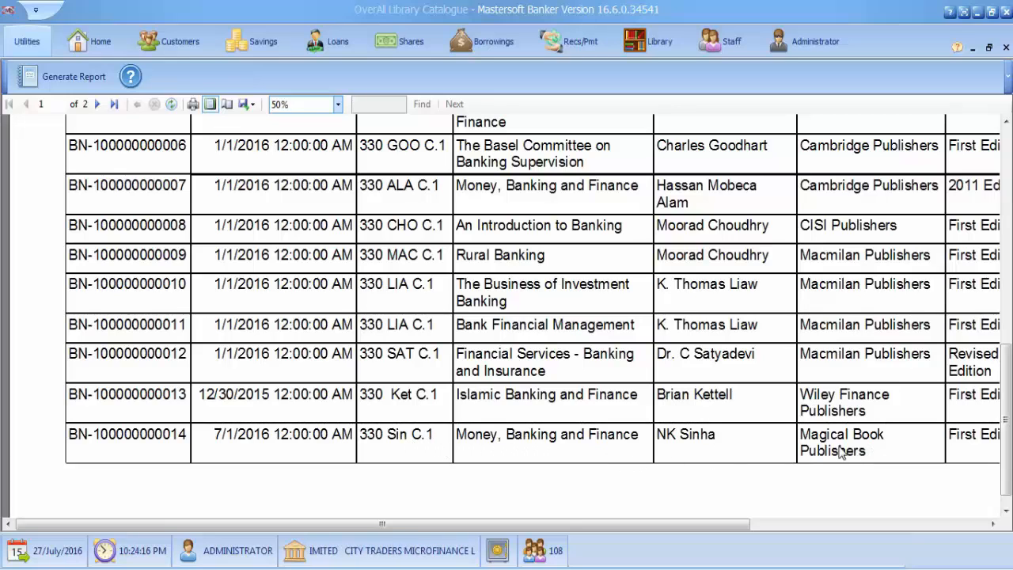
{"action": "left_click_drag", "start_coordinate": [709, 522], "coordinate": [866, 522]}
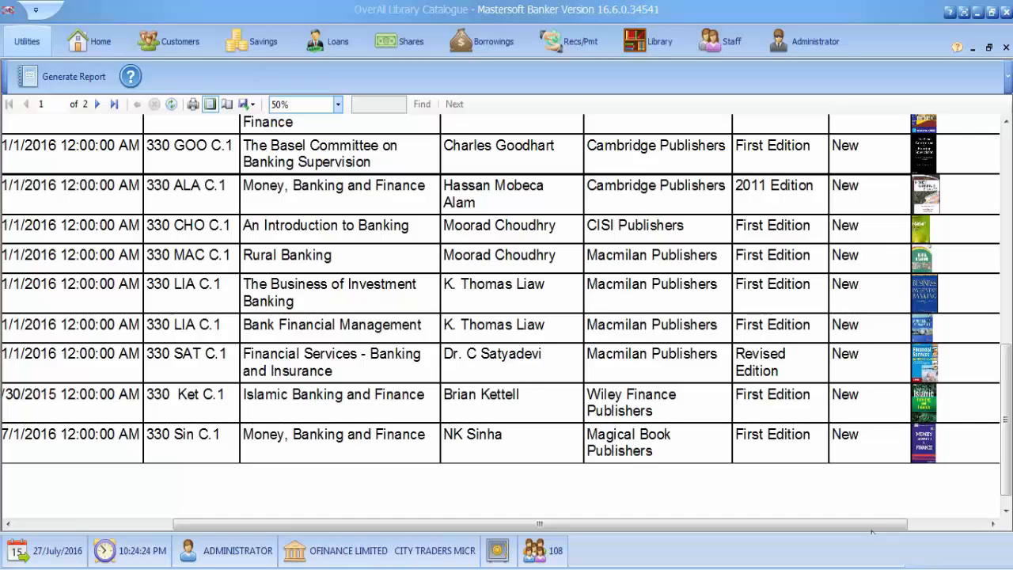
{"action": "left_click_drag", "start_coordinate": [870, 530], "coordinate": [529, 493]}
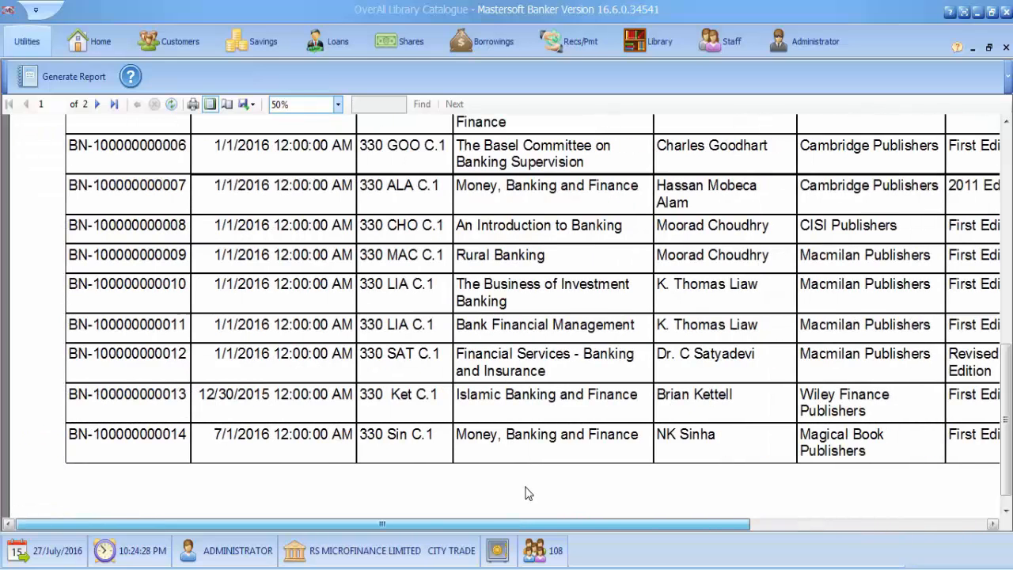
{"action": "left_click", "coordinate": [1006, 48]}
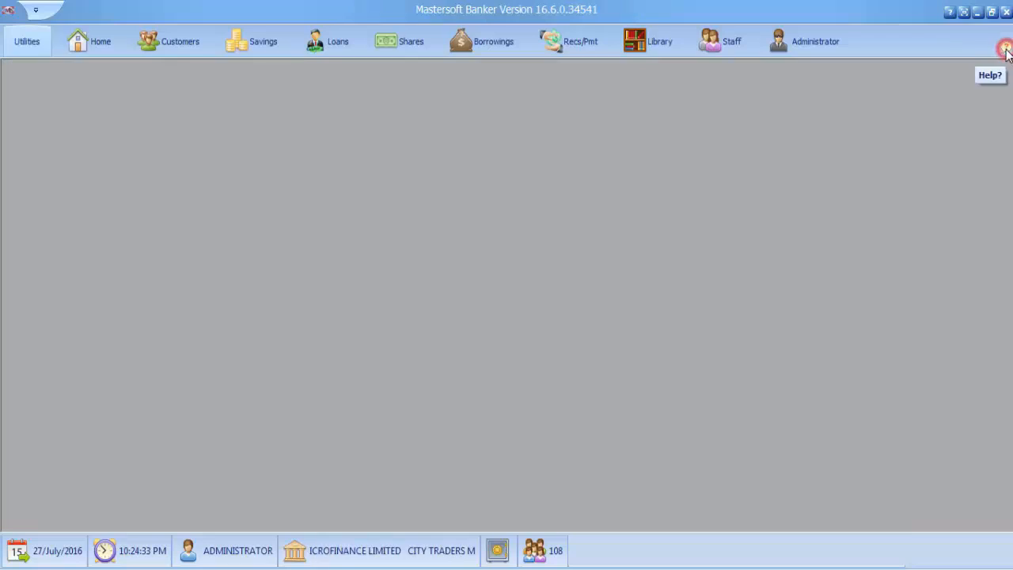
Step: Read the note on item numbering, classification and image size in a blank new library item form, and close the form
{"action": "left_click", "coordinate": [638, 44]}
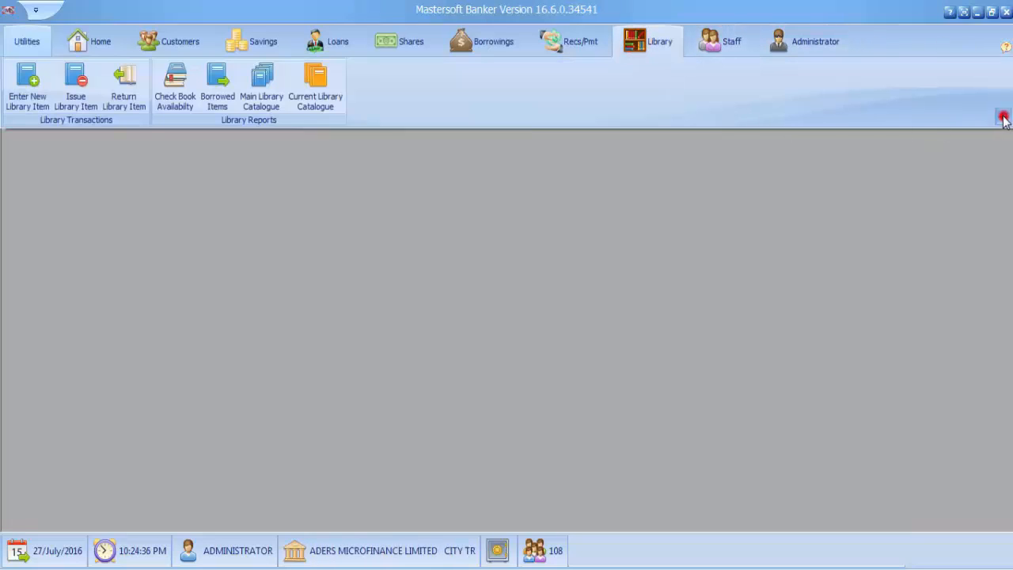
{"action": "left_click", "coordinate": [1003, 117]}
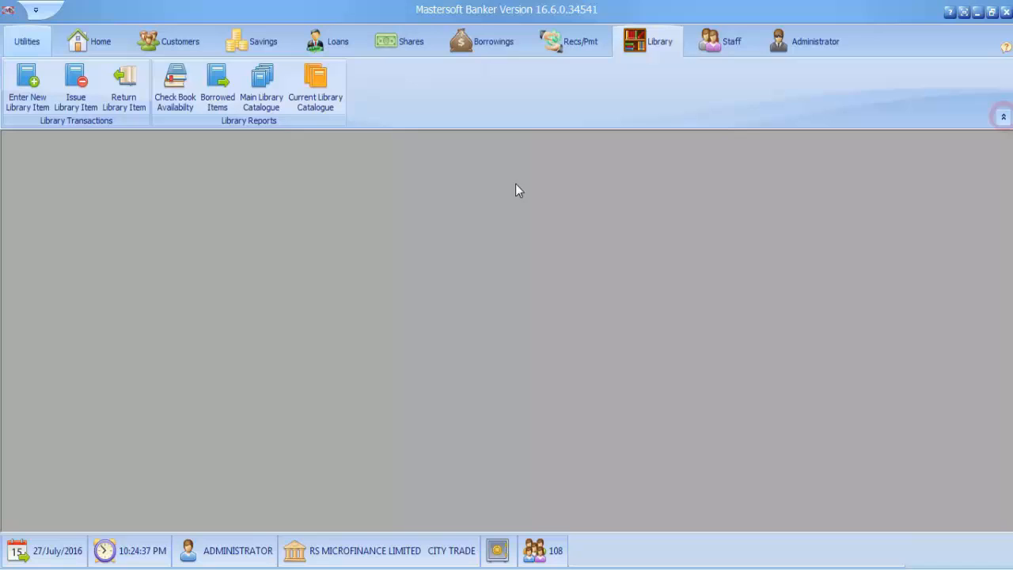
{"action": "left_click", "coordinate": [30, 89]}
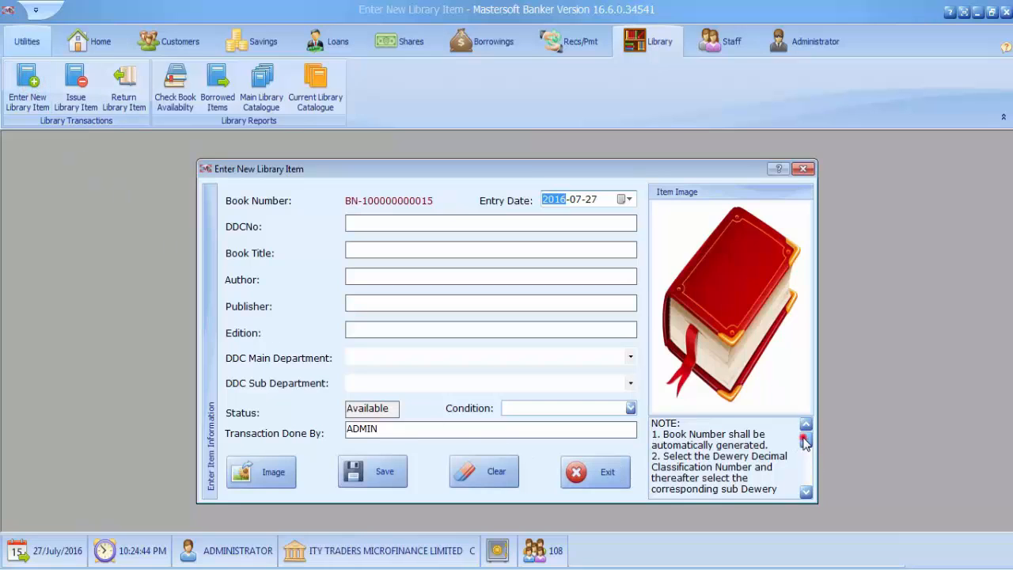
{"action": "left_click_drag", "start_coordinate": [805, 441], "coordinate": [807, 483]}
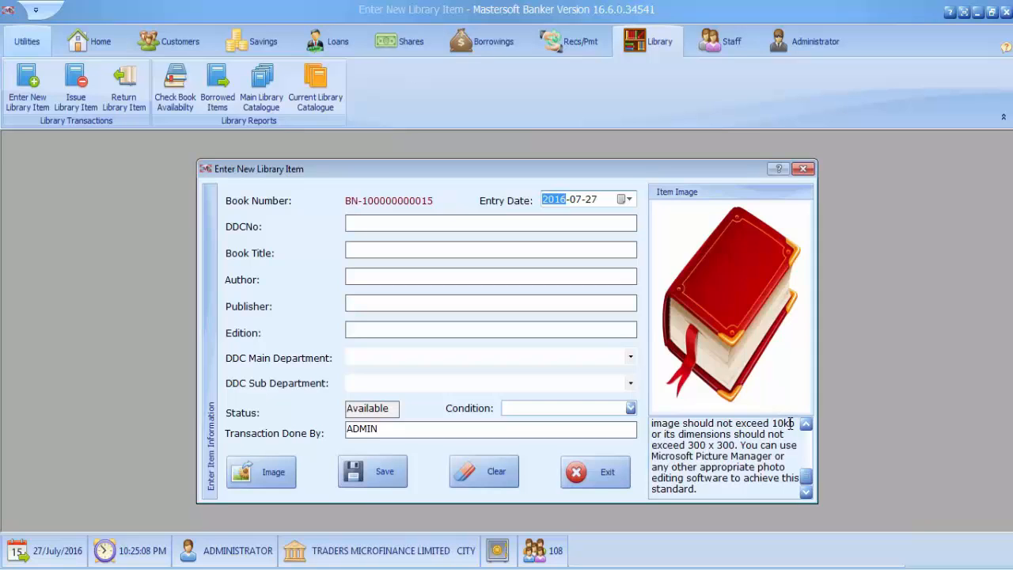
{"action": "left_click_drag", "start_coordinate": [806, 470], "coordinate": [804, 448]}
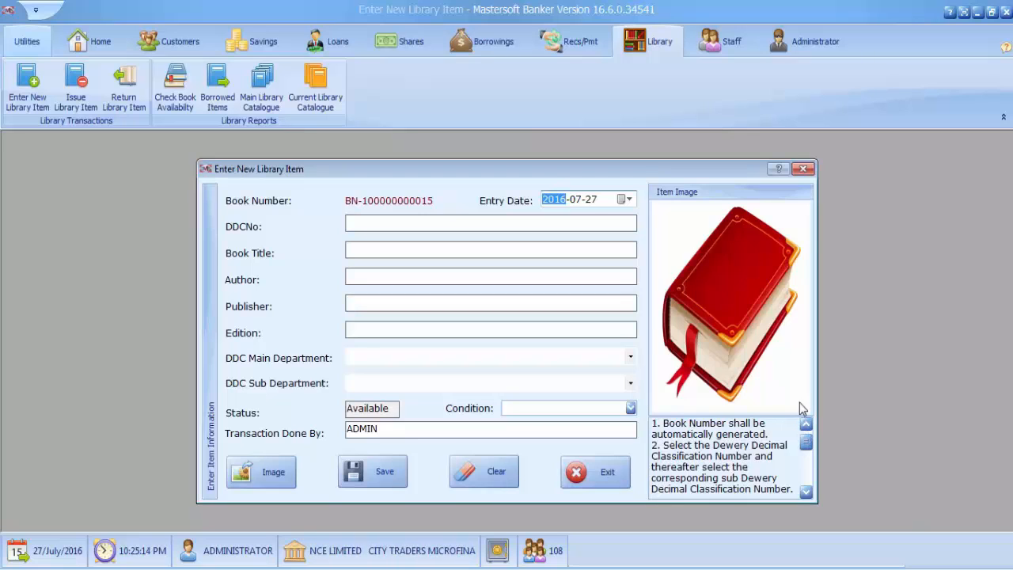
{"action": "left_click", "coordinate": [801, 169]}
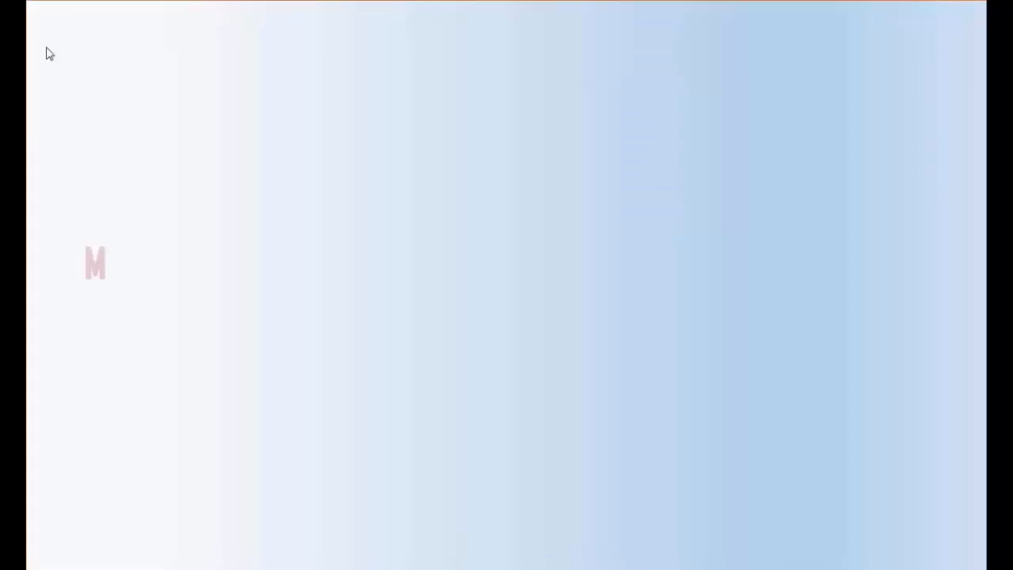